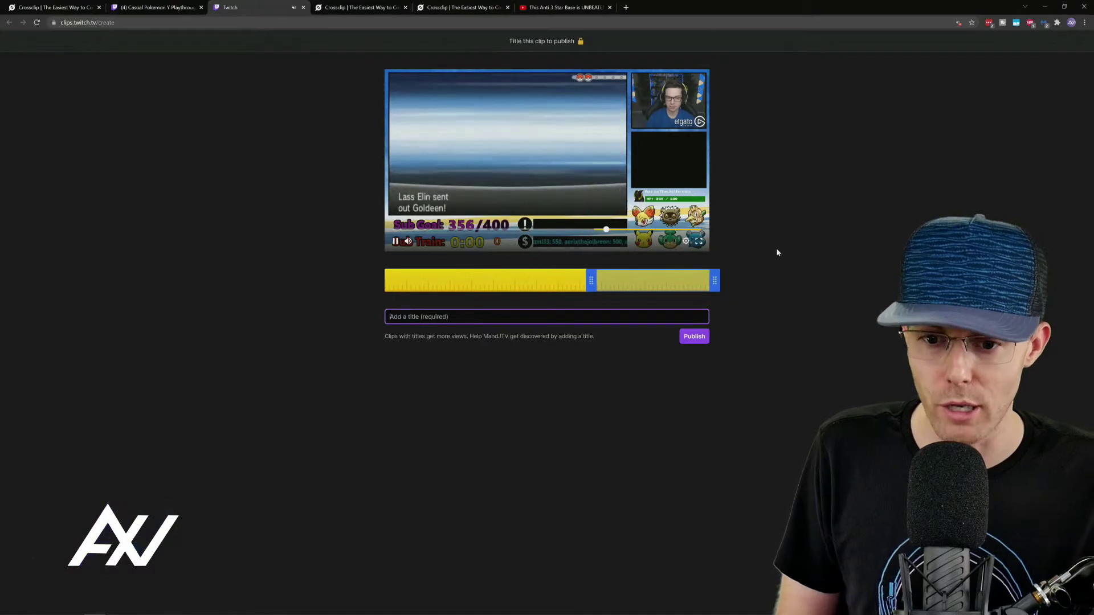
Trim the Twitch clip range to run from 00:26 to 01:01.
click(608, 270)
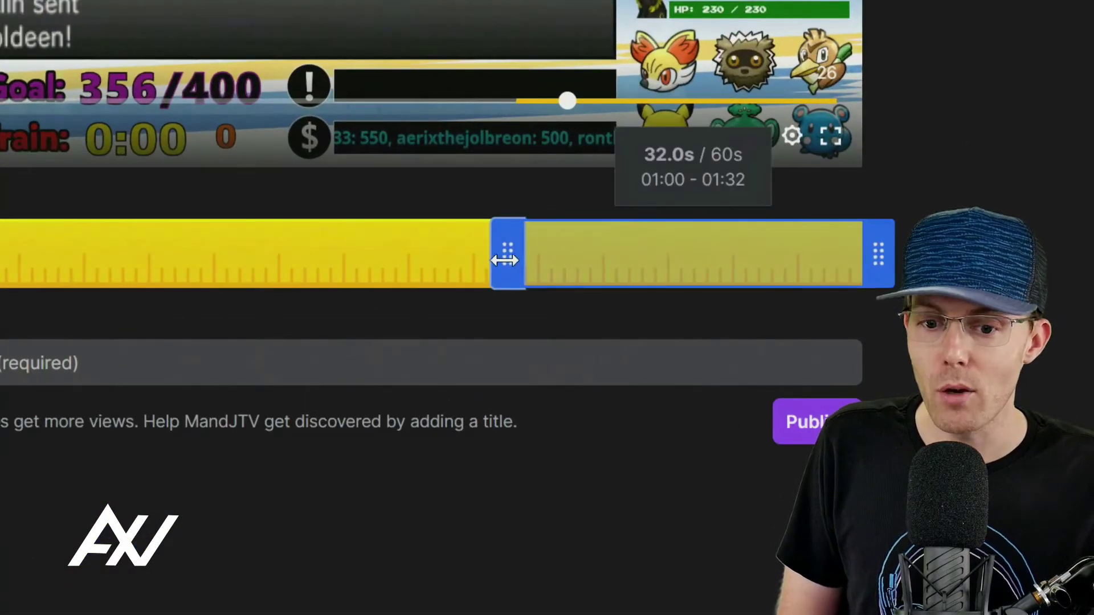
drag(504, 260, 122, 263)
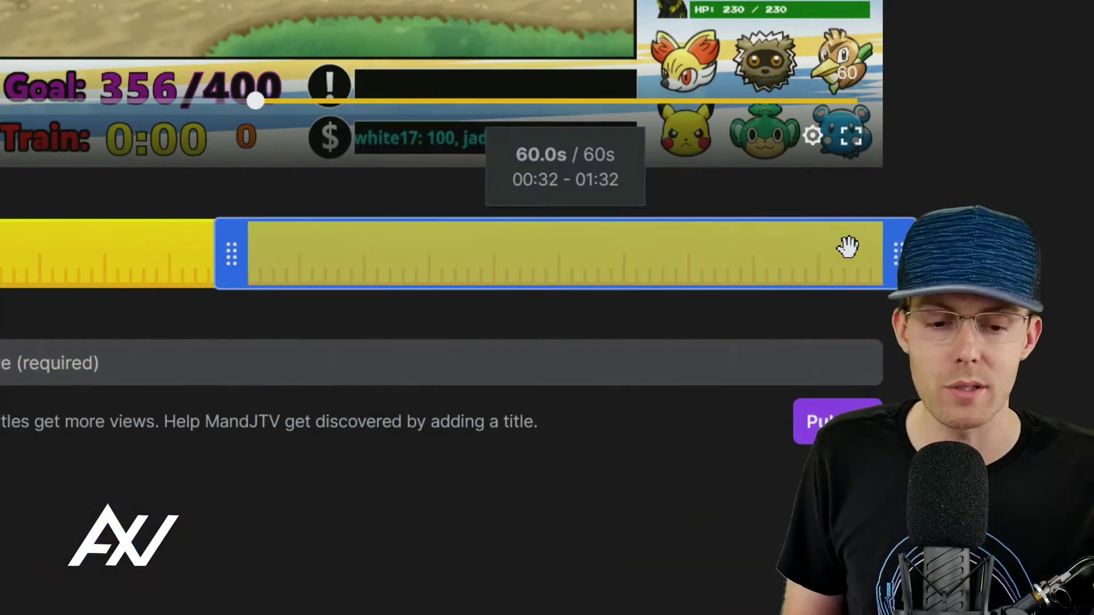
drag(892, 253, 635, 251)
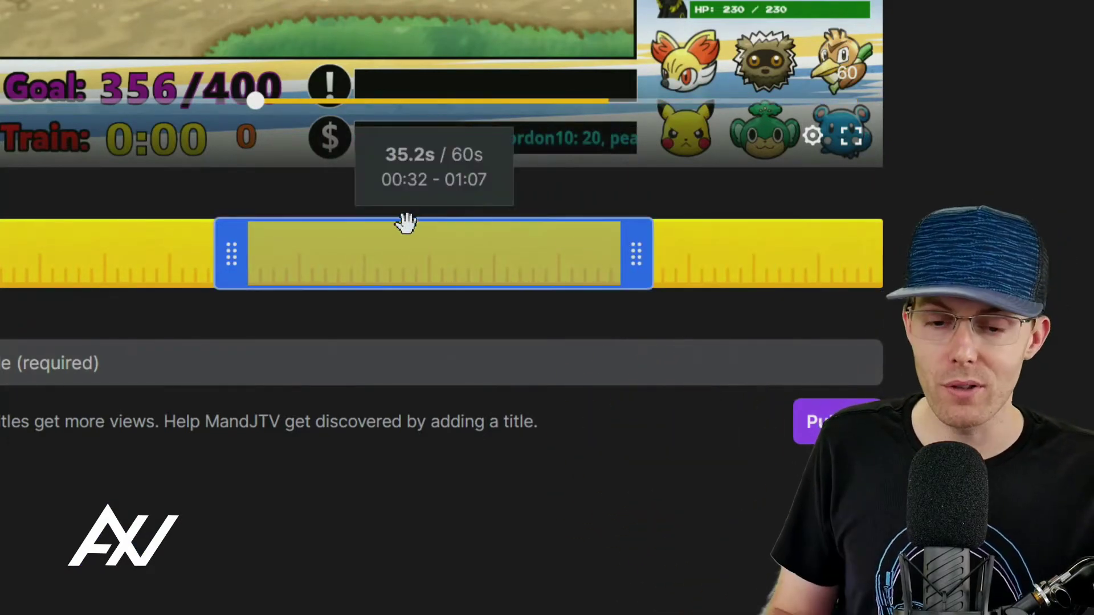
drag(230, 253, 171, 259)
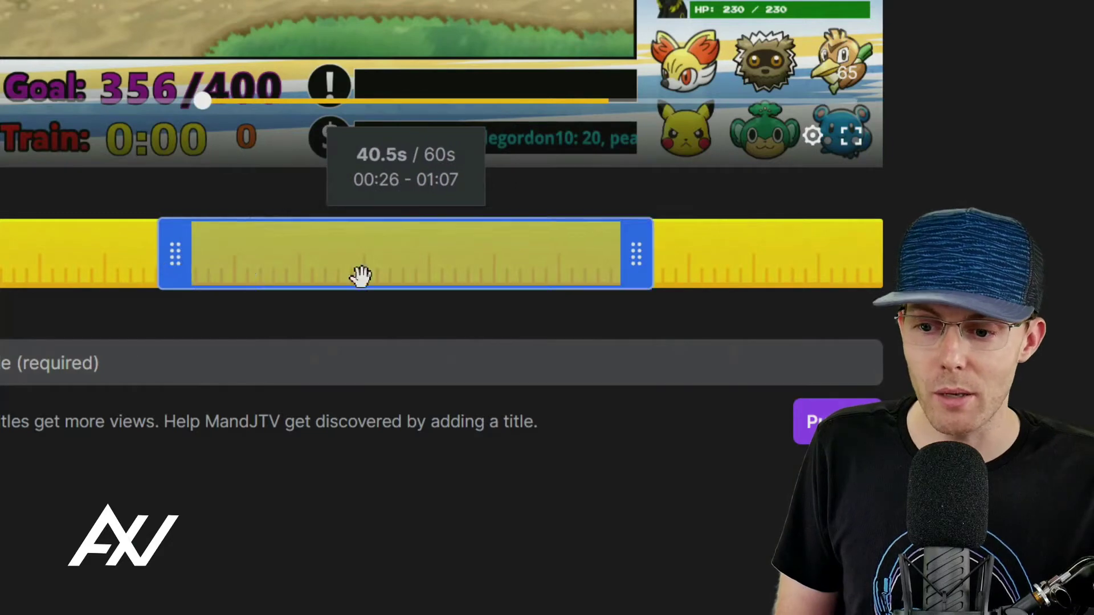
drag(650, 258, 598, 257)
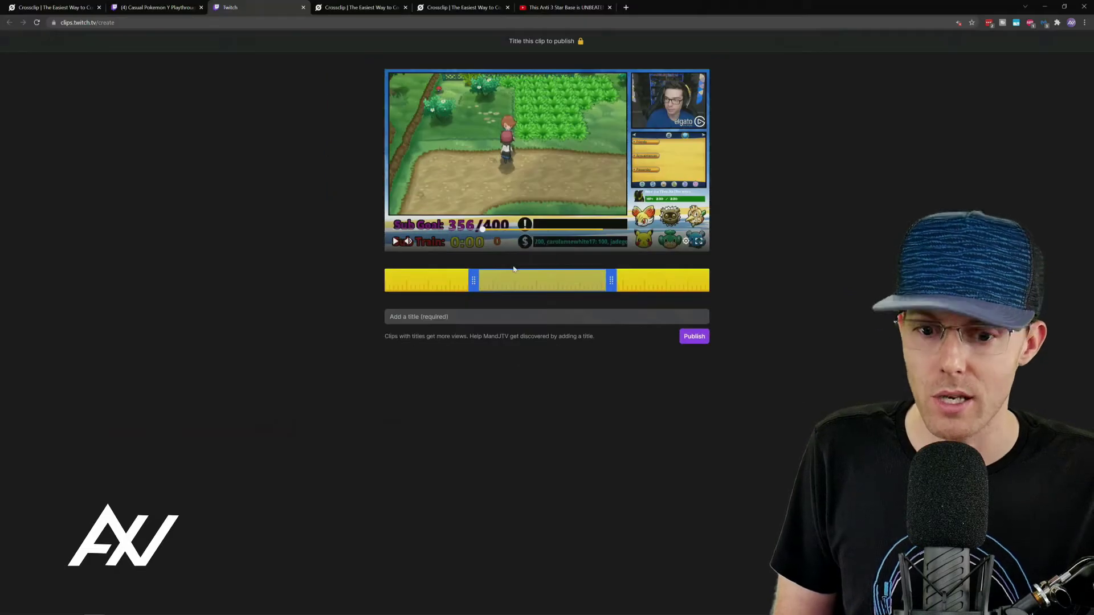
Title the clip 'Clip 2', publish it, copy its clips.twitch.tv link and switch back to Crossclip.
click(449, 315)
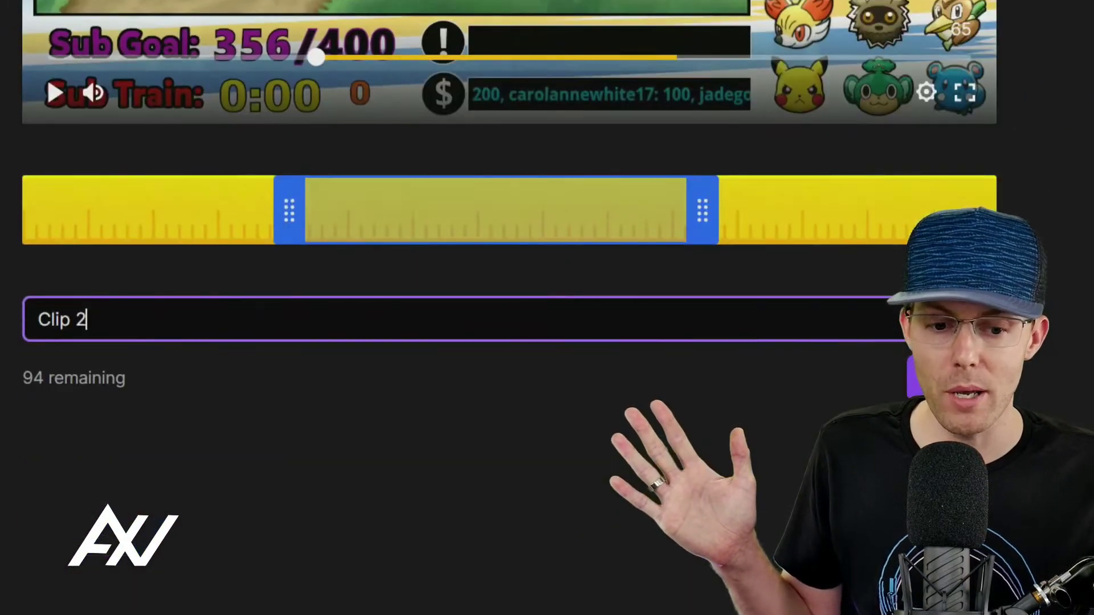
click(598, 392)
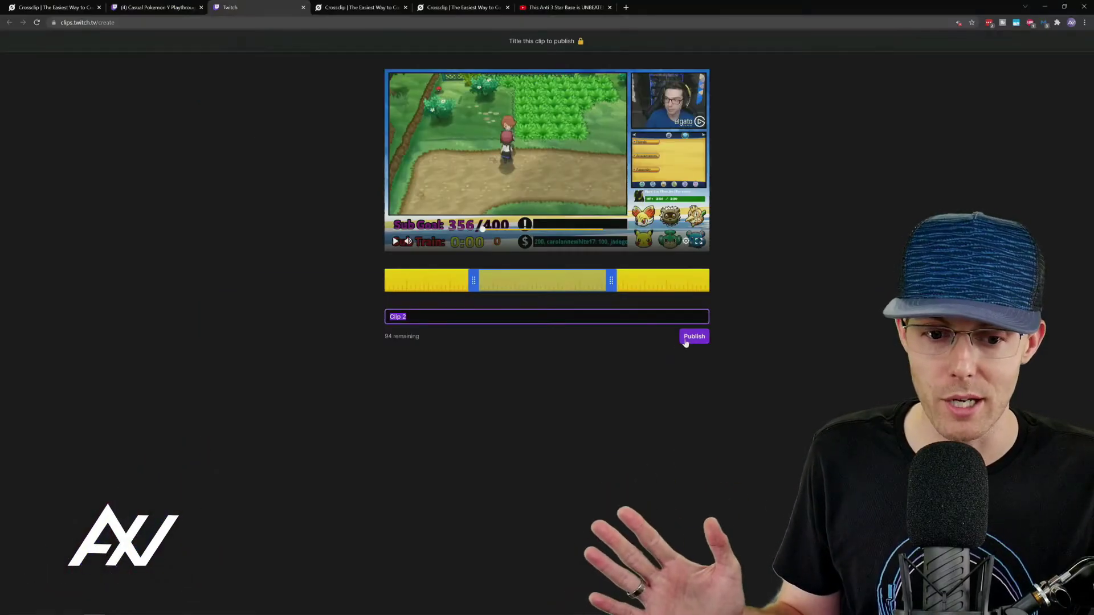
click(687, 338)
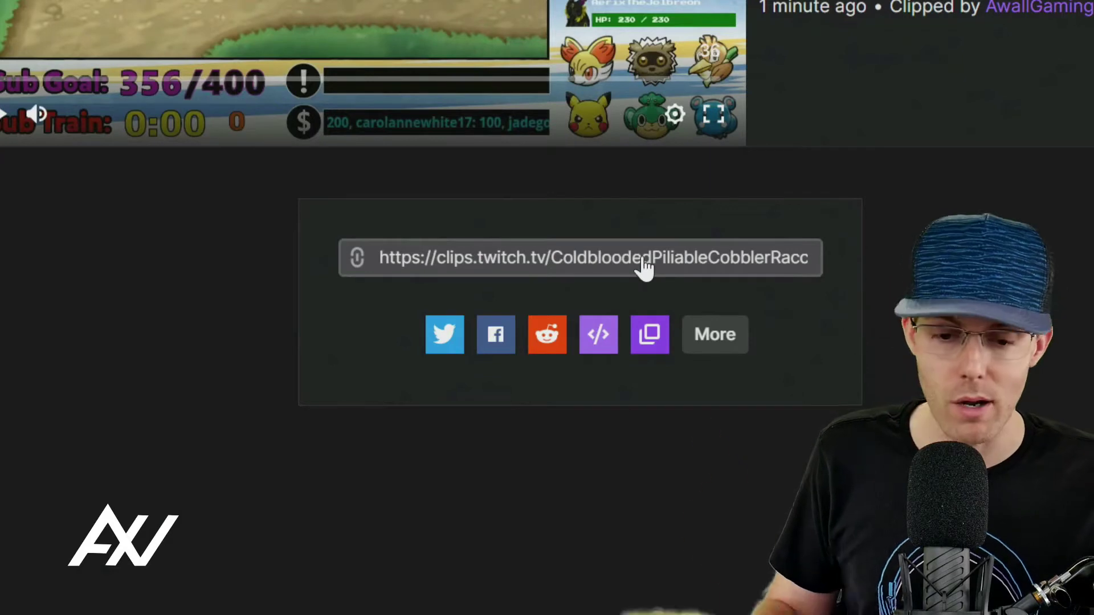
click(644, 262)
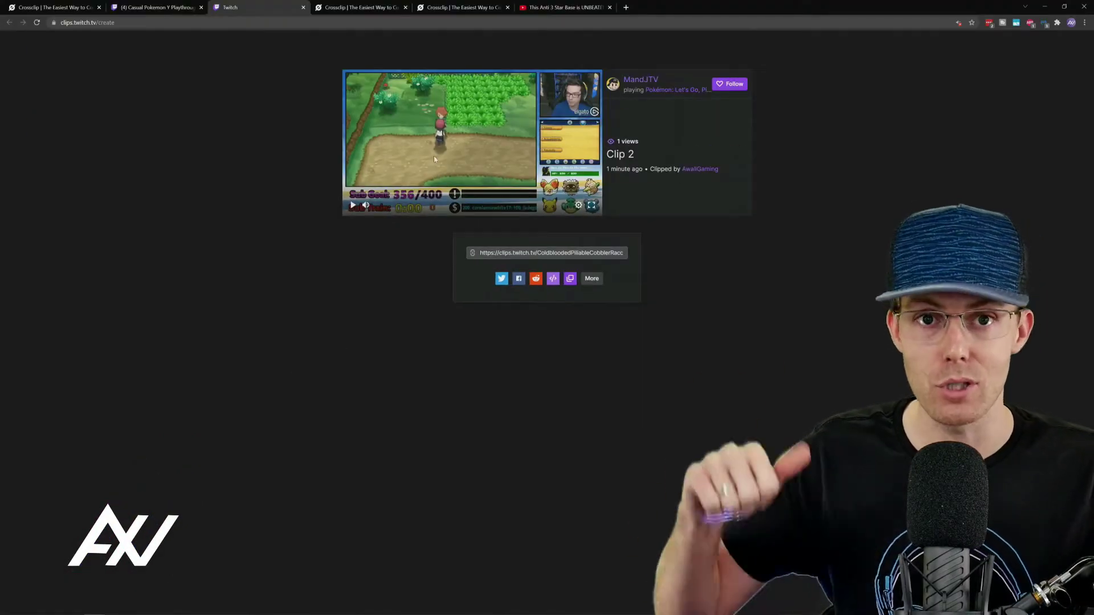
click(57, 7)
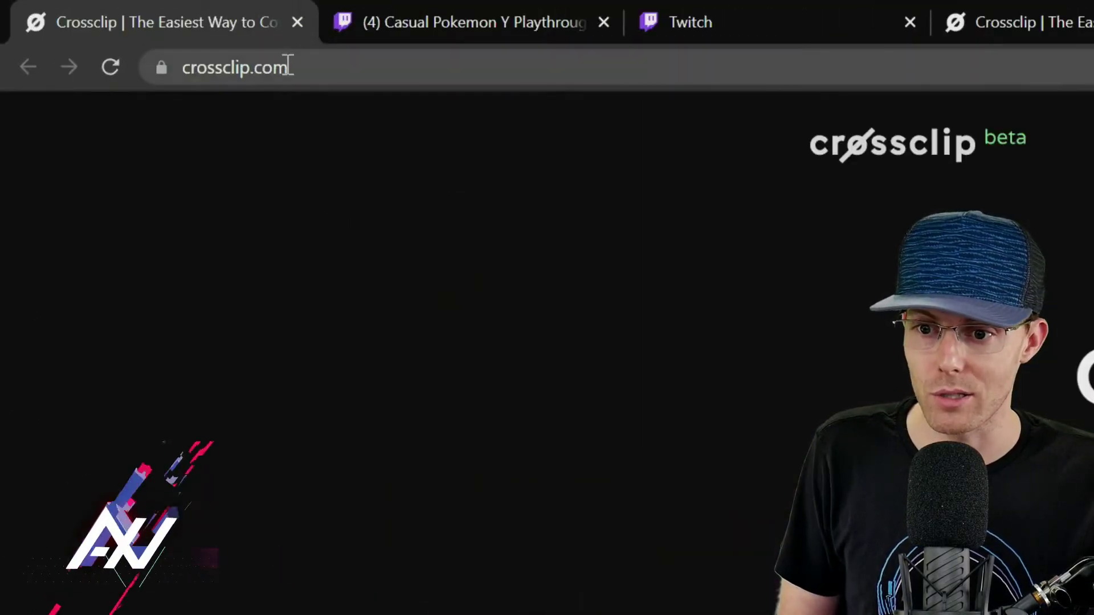
Paste the copied Twitch clip link into Crossclip's clip URL field and run Get Clip.
drag(289, 66, 188, 59)
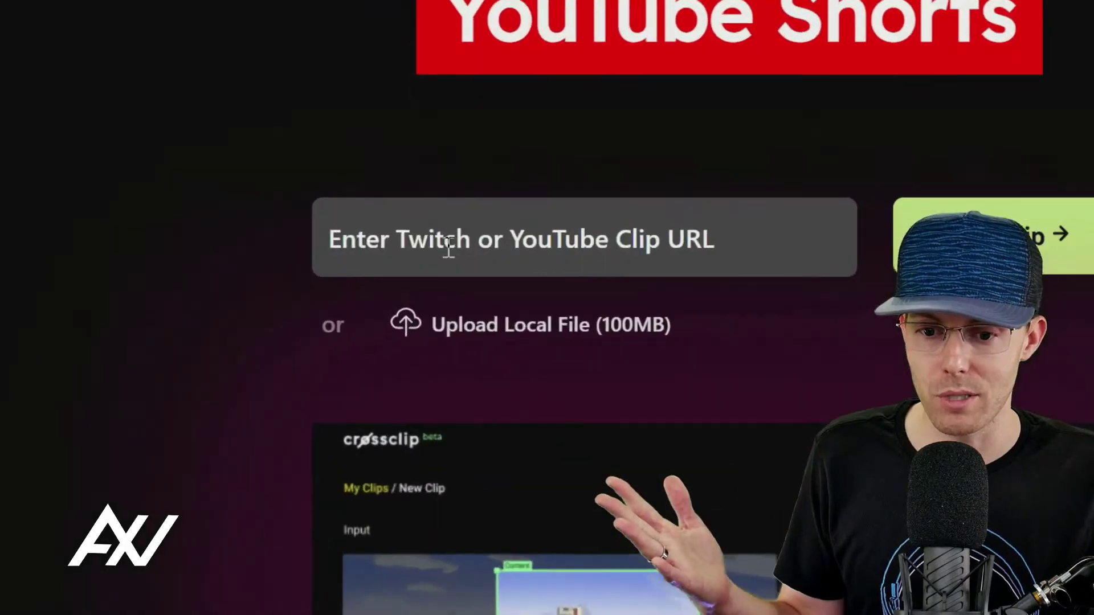
click(445, 244)
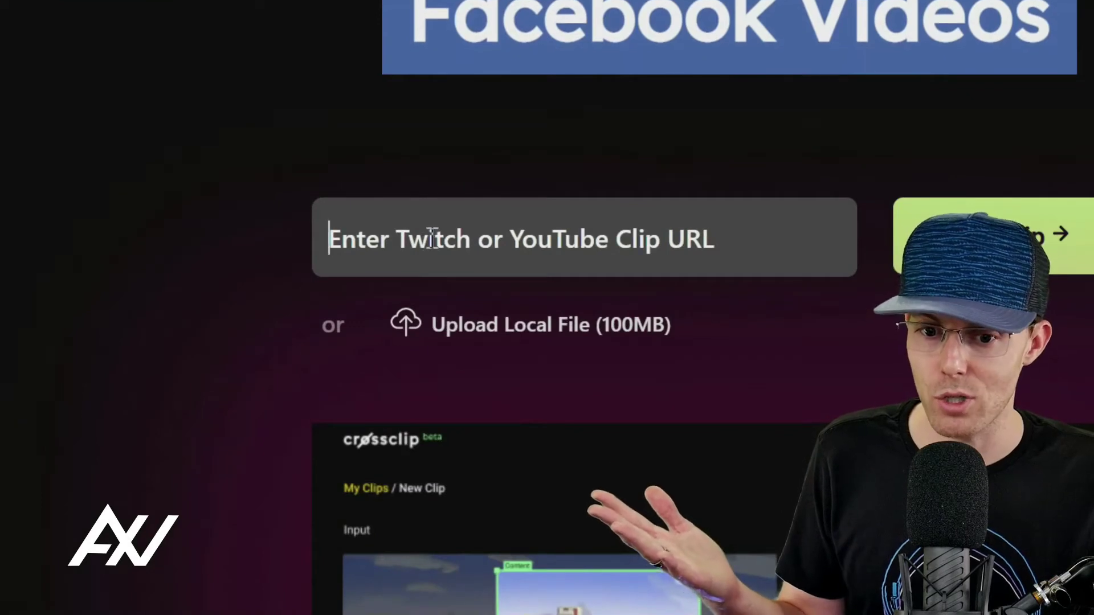
right_click(431, 237)
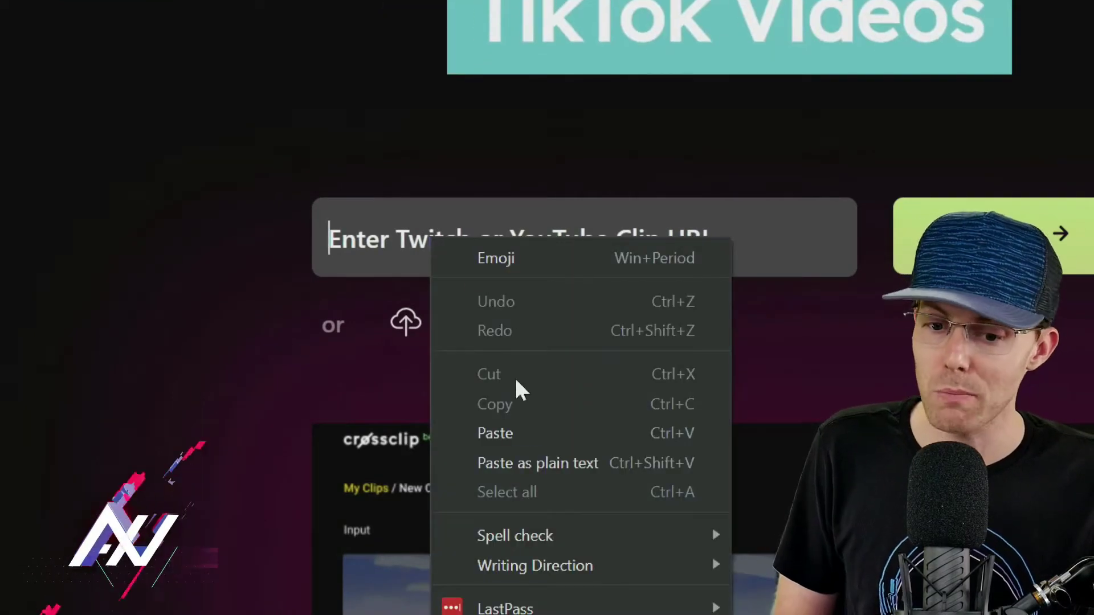
click(521, 433)
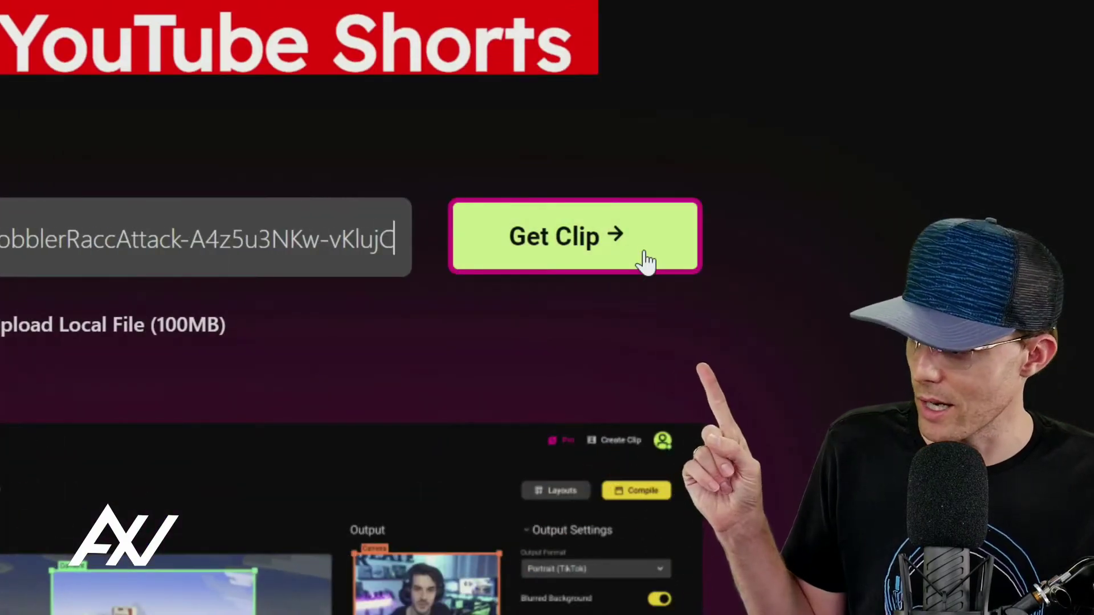
click(950, 250)
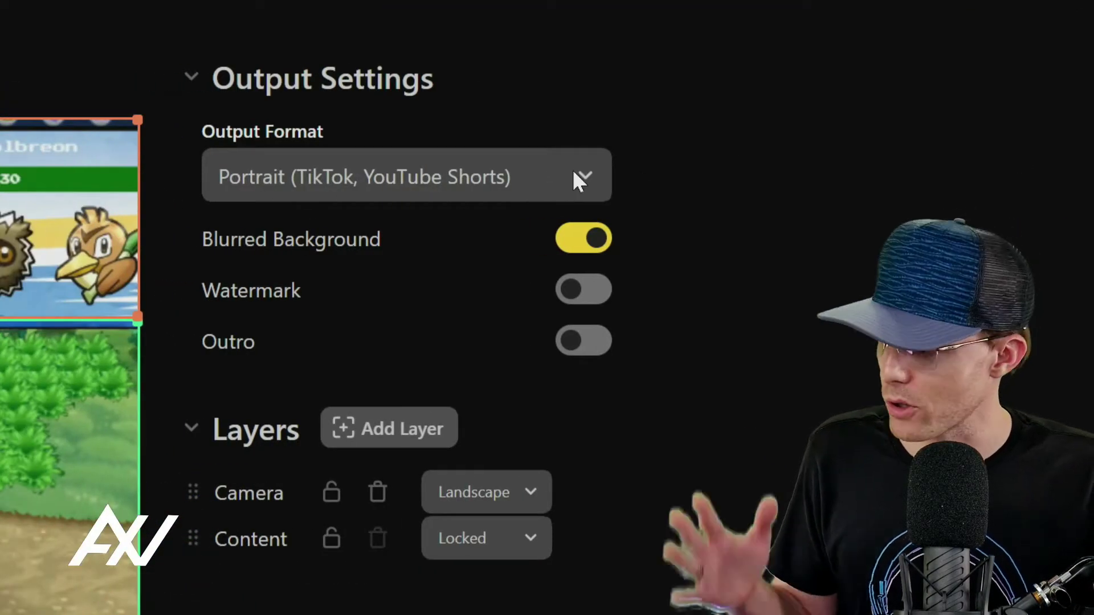
click(573, 172)
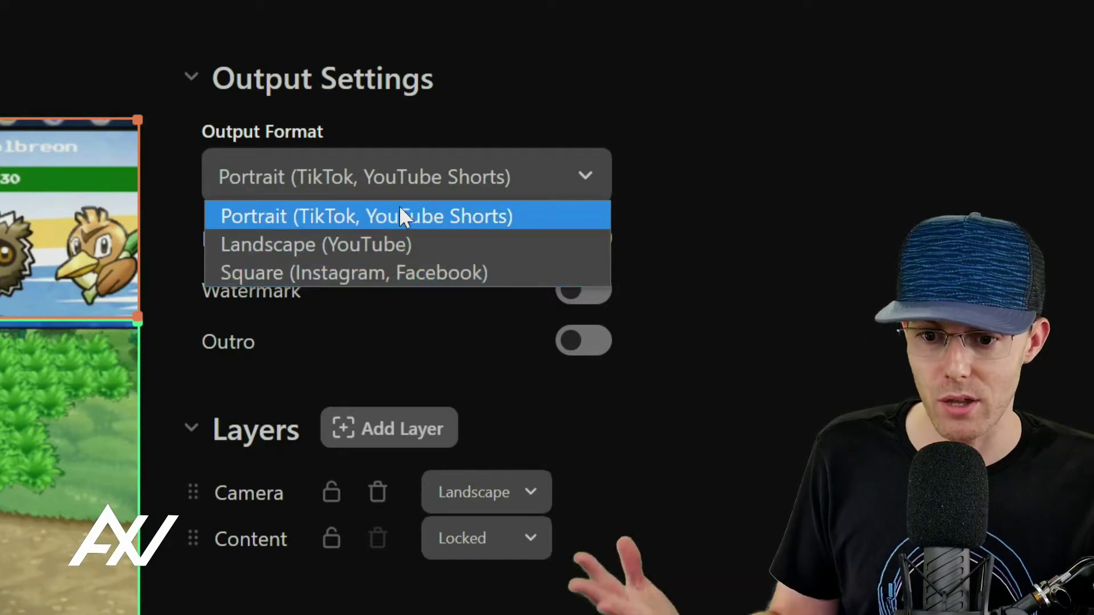
click(516, 220)
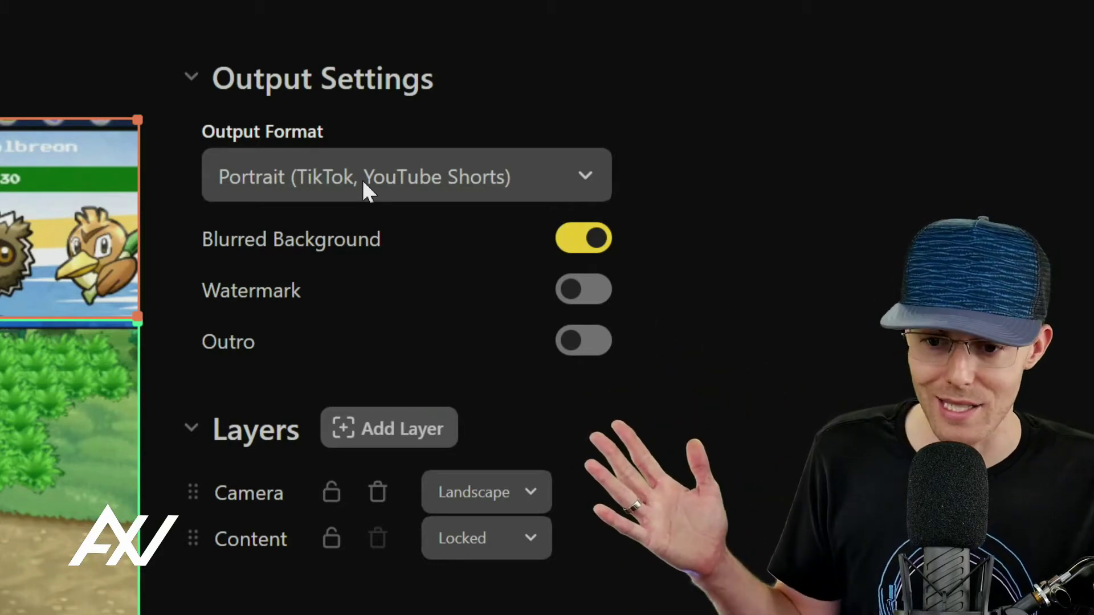
click(363, 181)
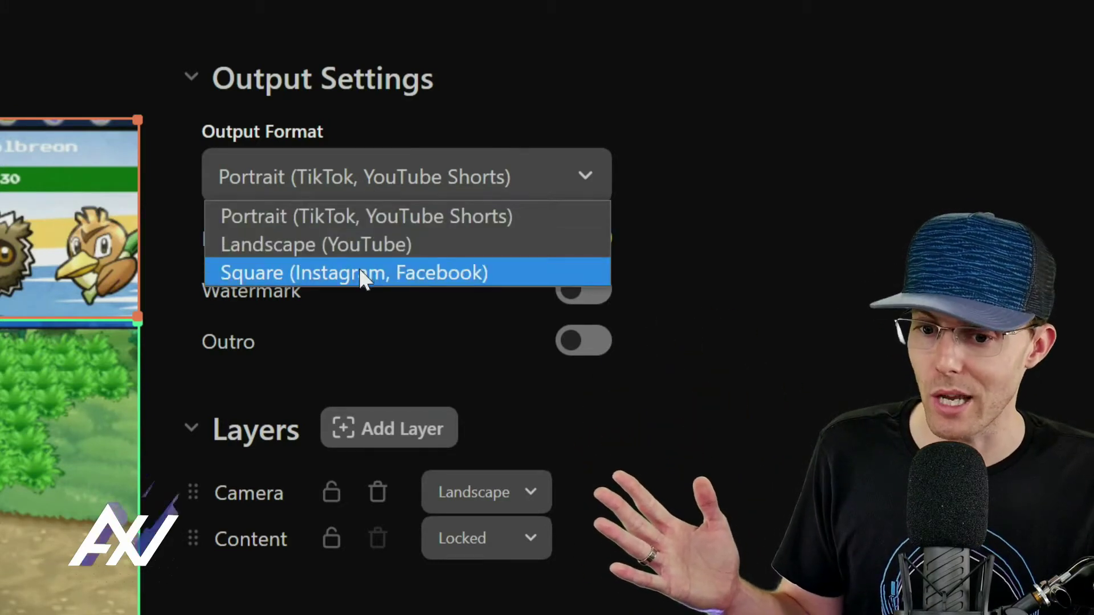
click(378, 216)
scroll(588, 98, up, 1)
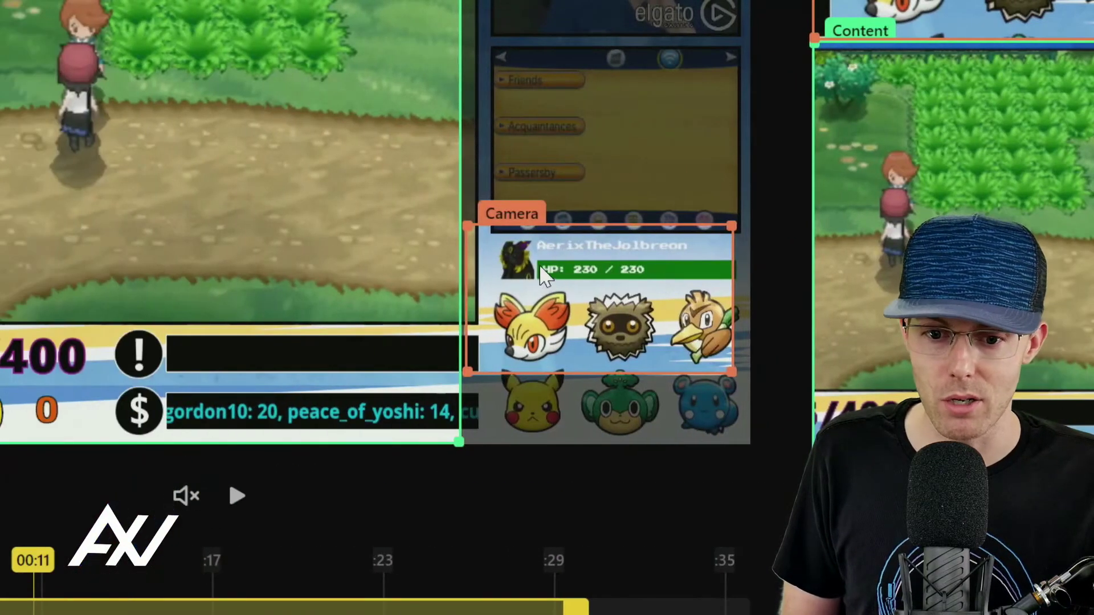
Move and resize the Camera crop onto the webcam feed, nudging the camera down in the output.
drag(575, 279, 582, 85)
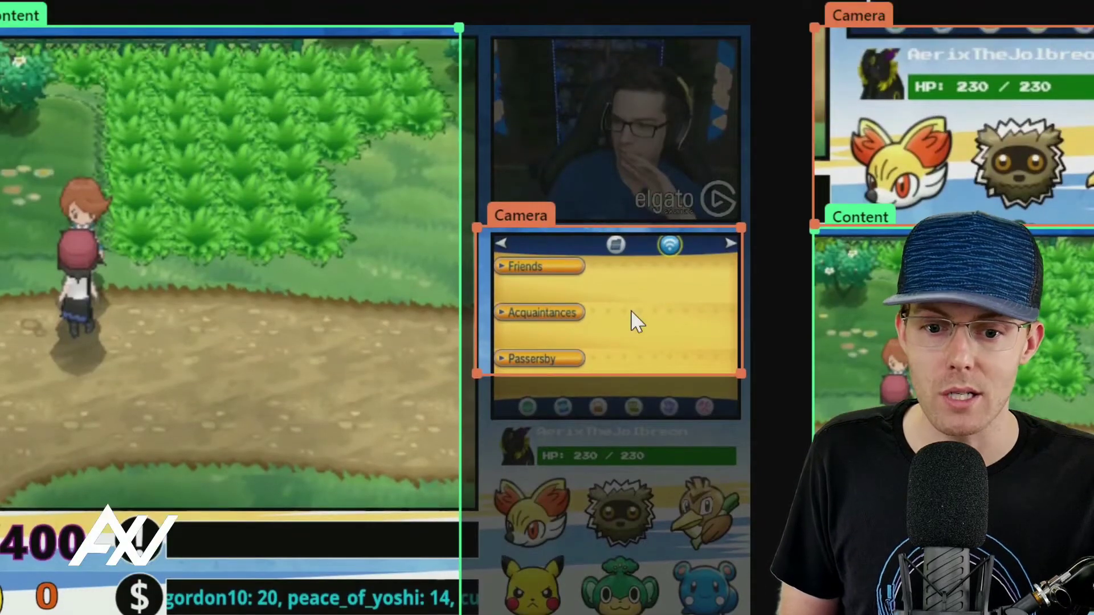
drag(630, 131, 655, 0)
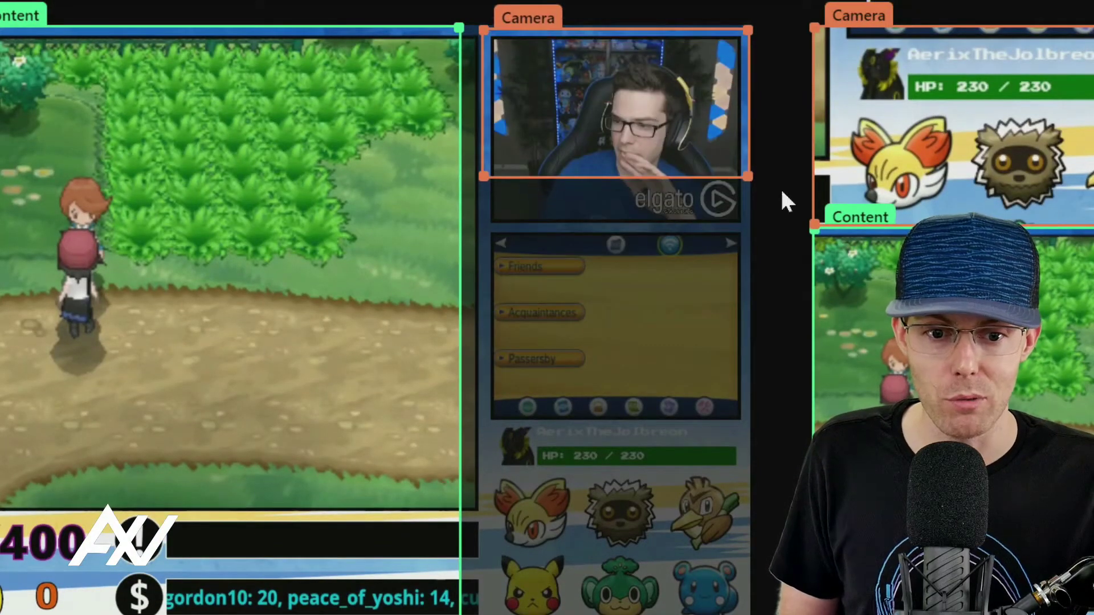
drag(747, 184, 713, 148)
drag(630, 99, 642, 136)
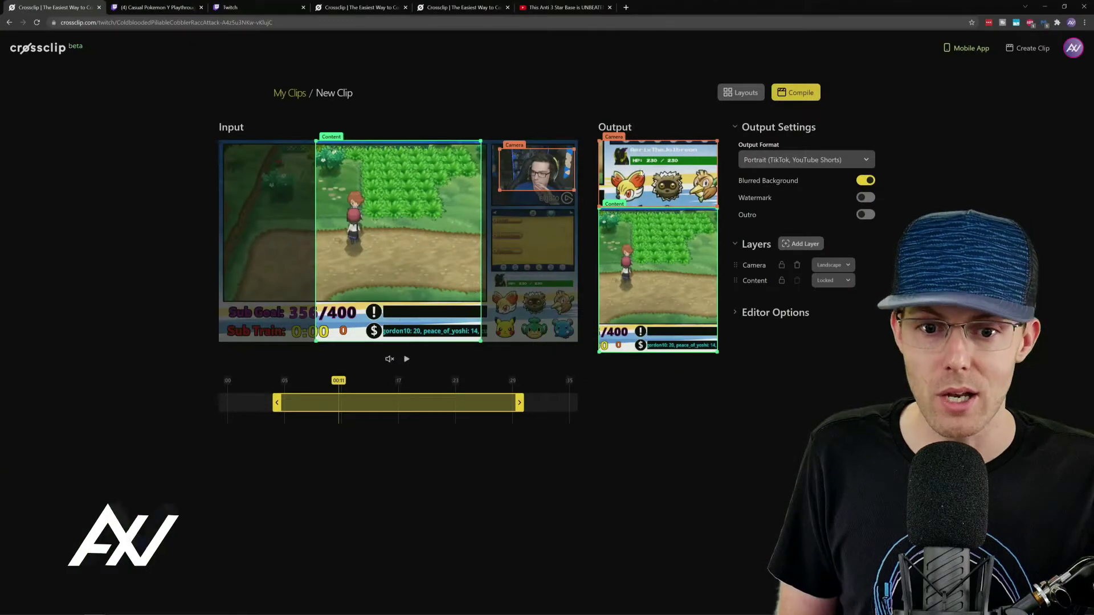
drag(602, 169, 644, 169)
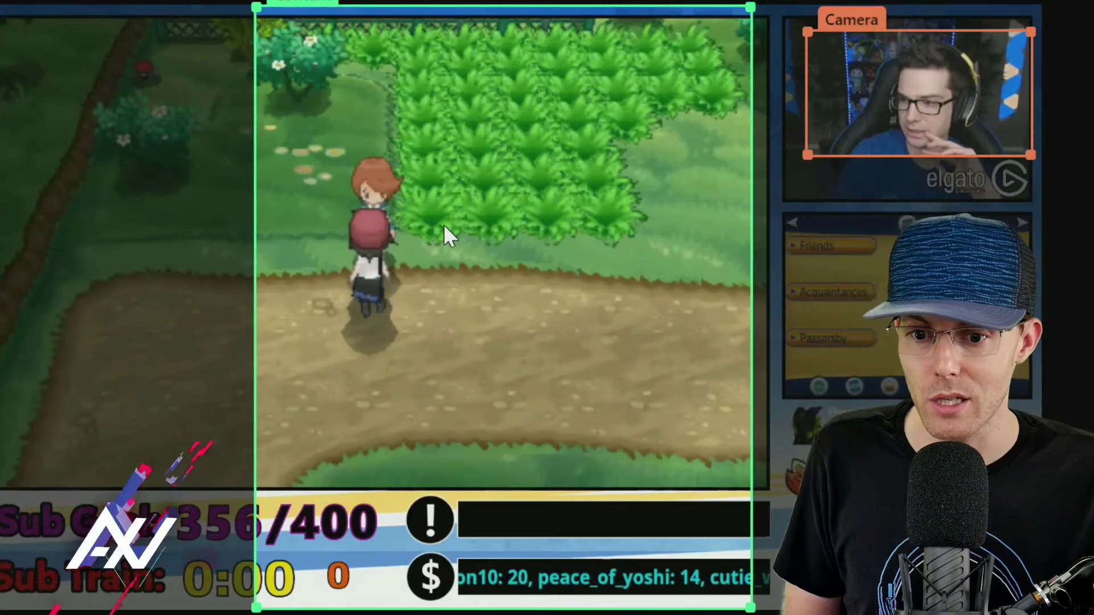
Shift the Content crop left, narrow it, and nudge it right to frame the characters.
drag(380, 217, 313, 226)
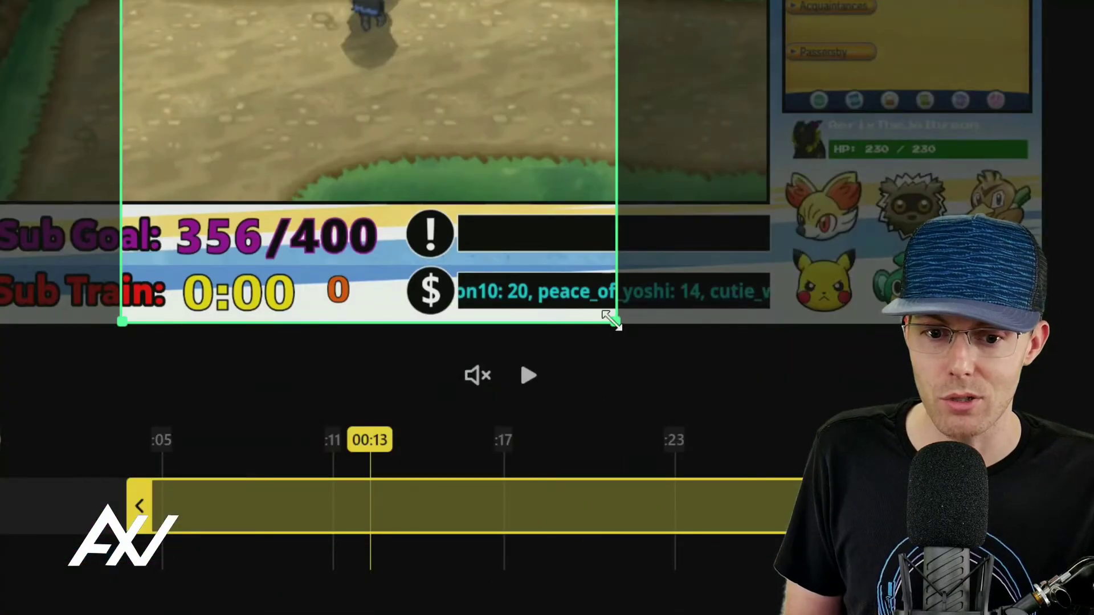
drag(614, 608, 534, 495)
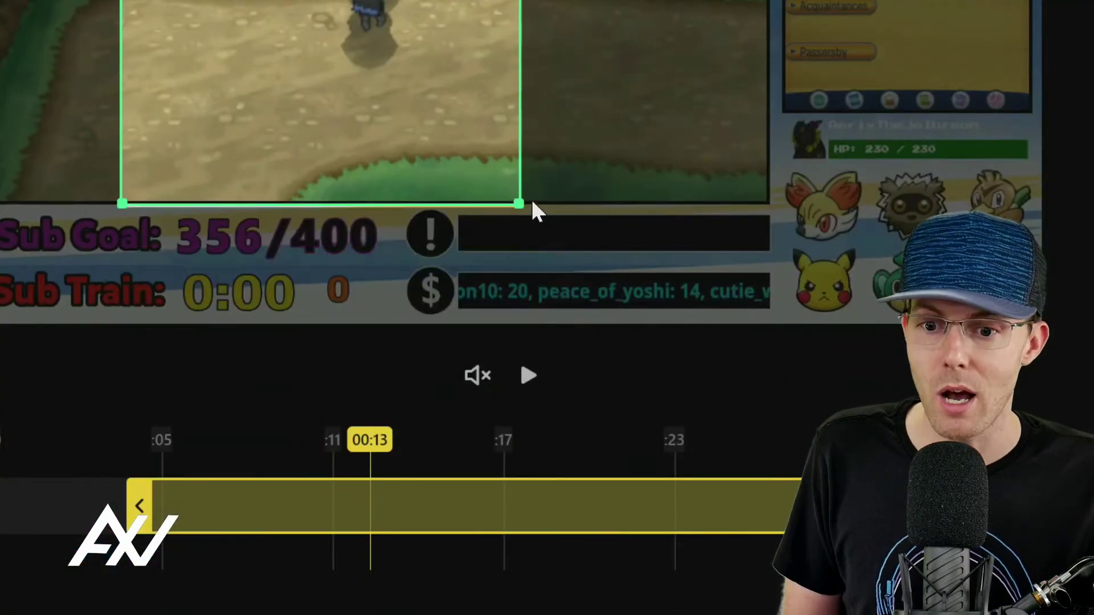
drag(532, 200, 527, 205)
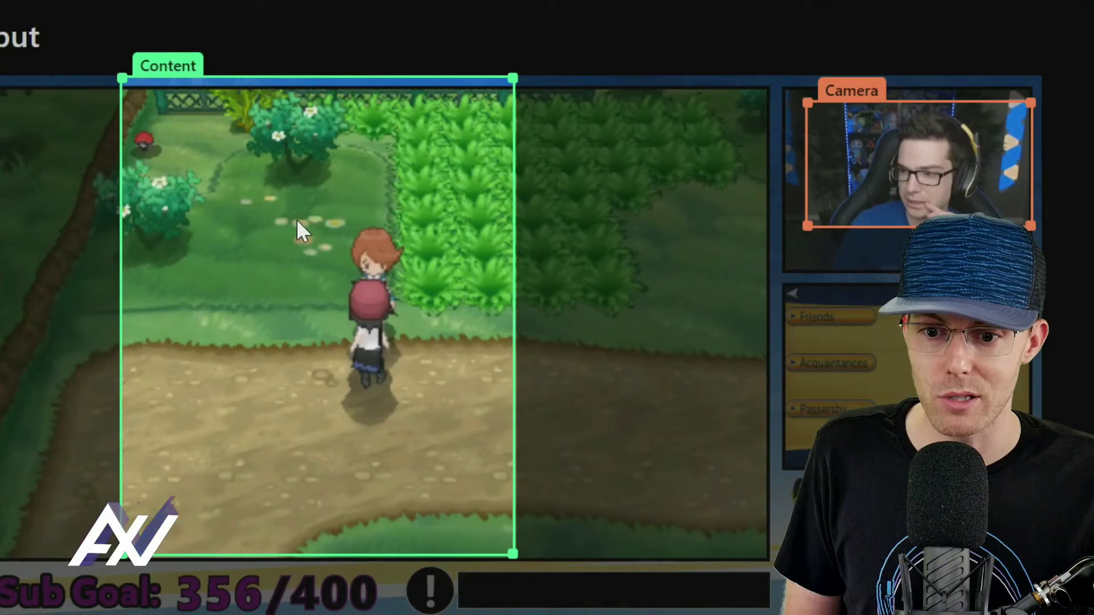
drag(298, 230, 350, 217)
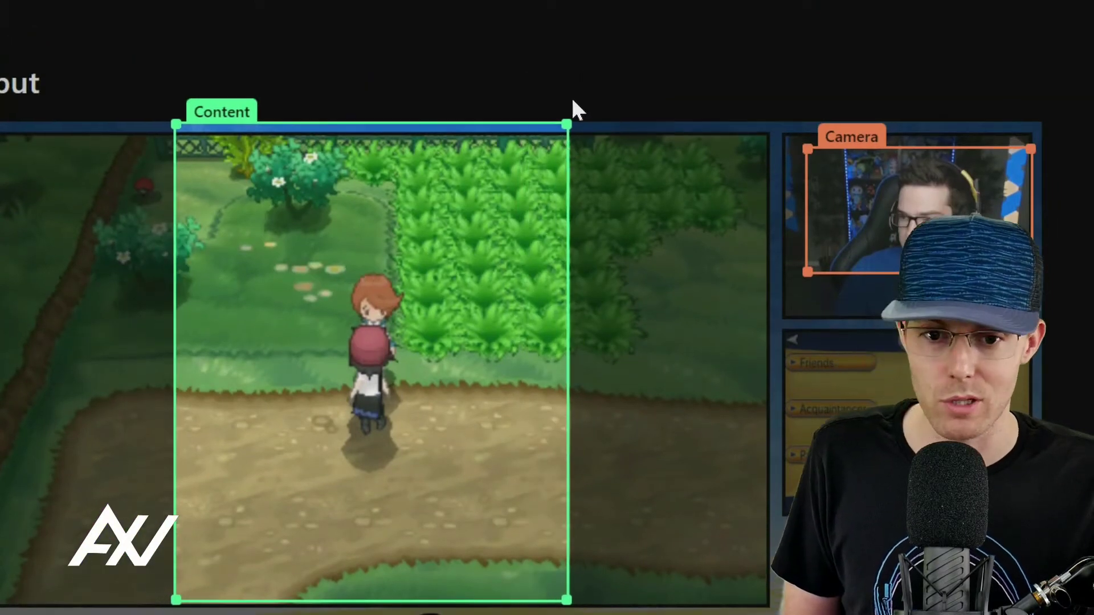
drag(563, 122, 560, 135)
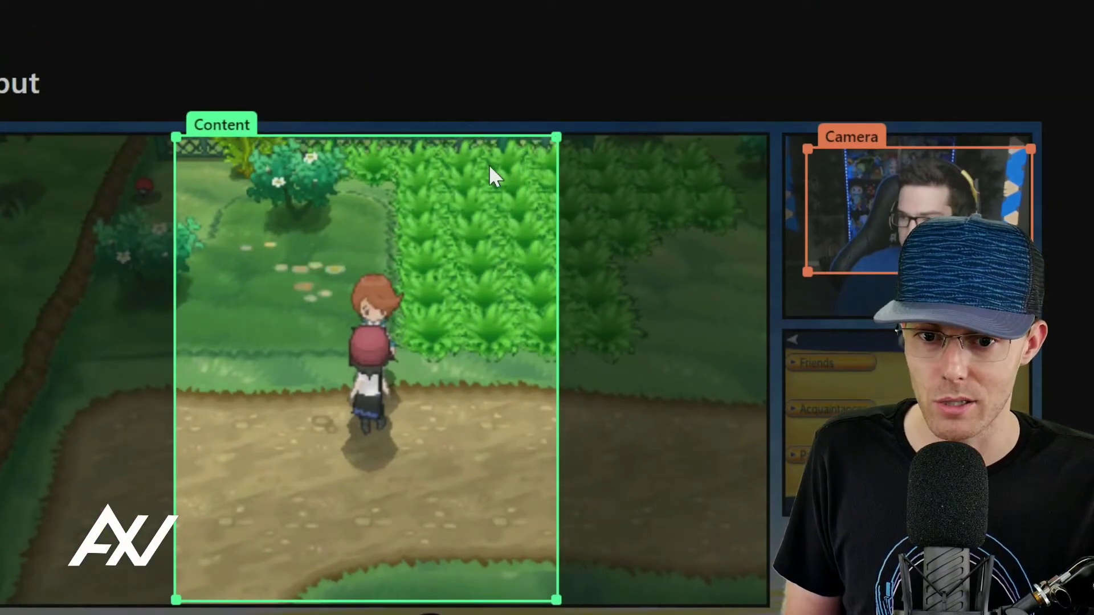
drag(490, 168, 502, 167)
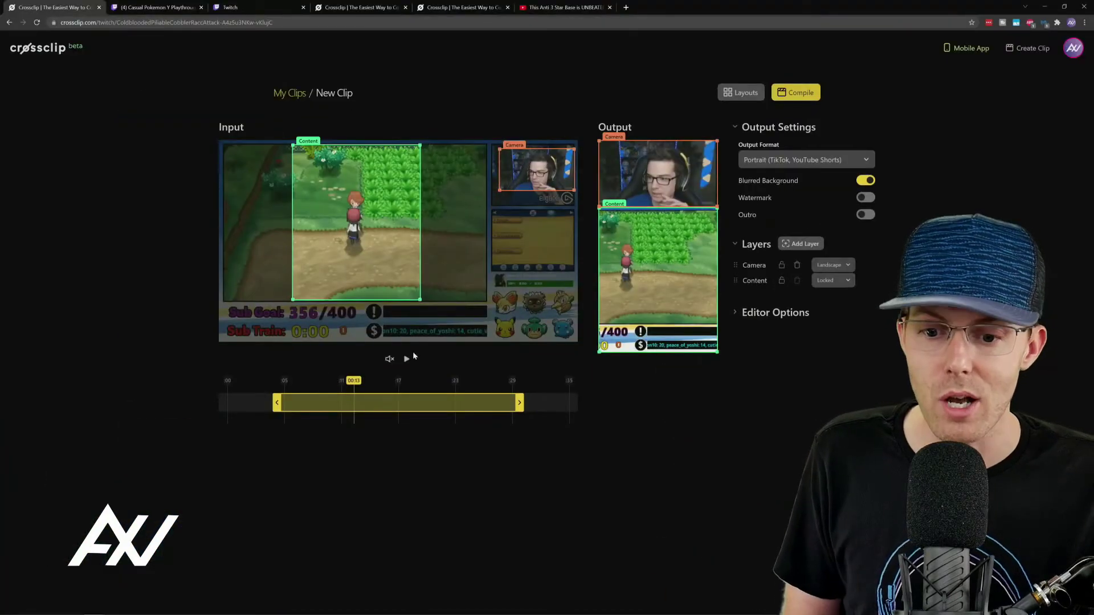
click(406, 360)
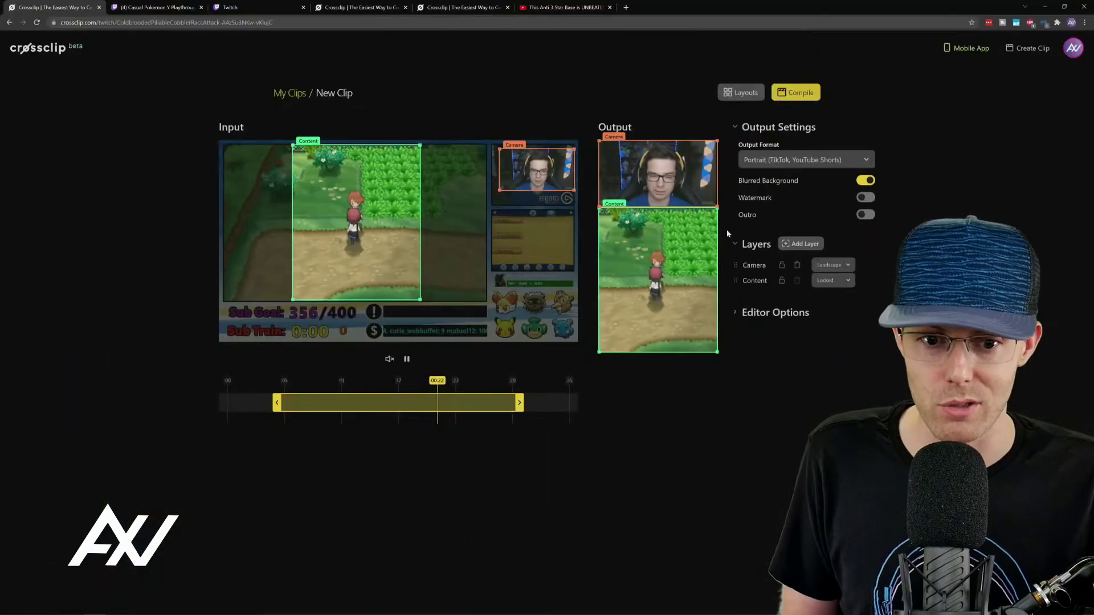
click(407, 358)
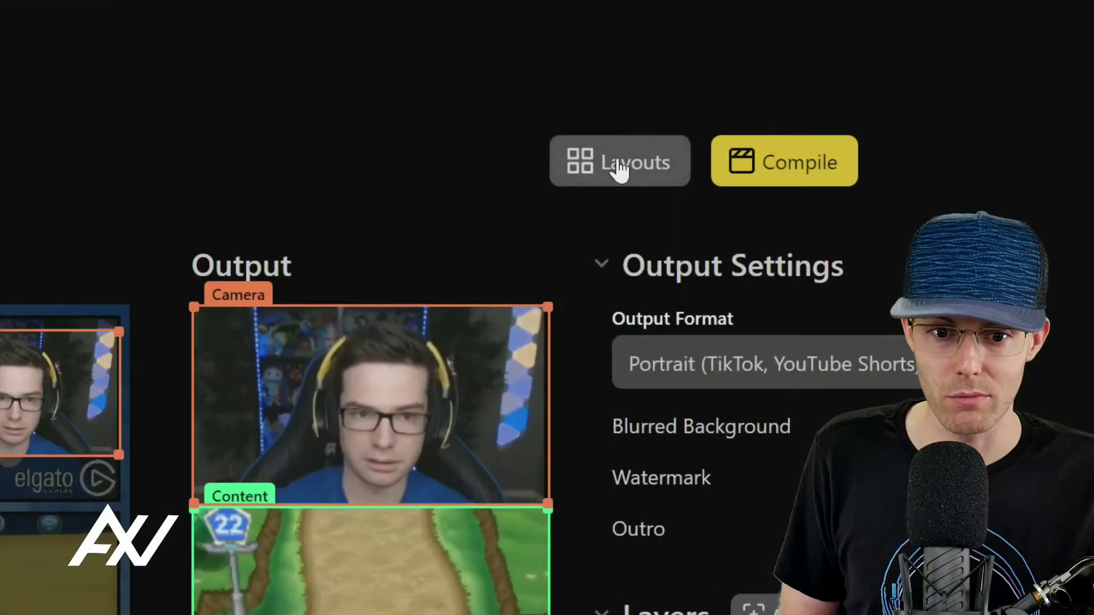
Open the Layouts presets dialog listing Portrait Split, Portrait Crop and Full Blur.
click(617, 162)
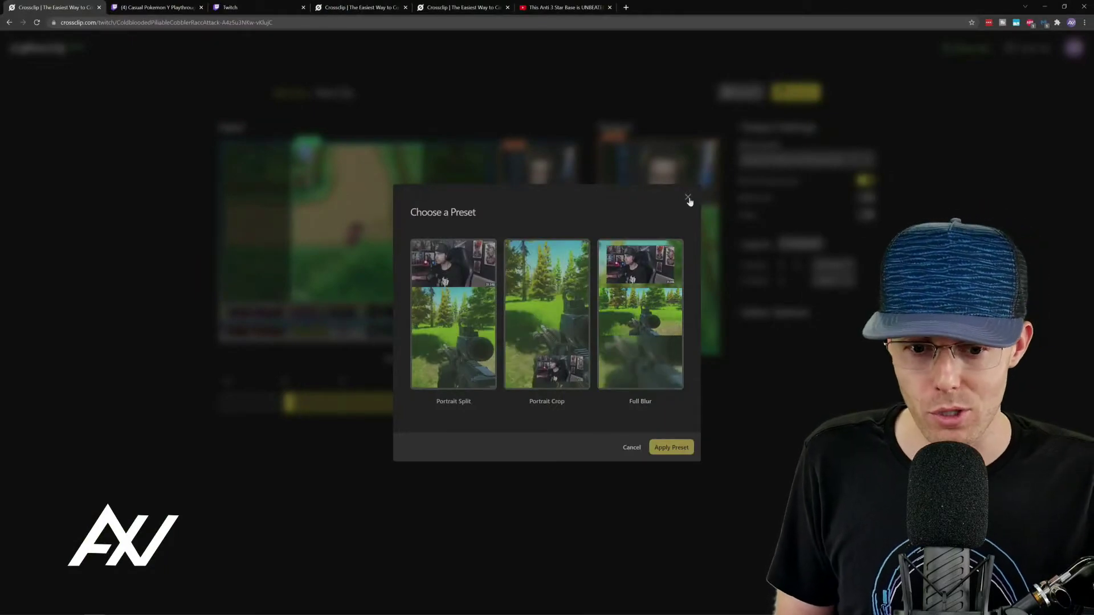
Close the Choose a Preset dialog without applying a layout.
click(688, 199)
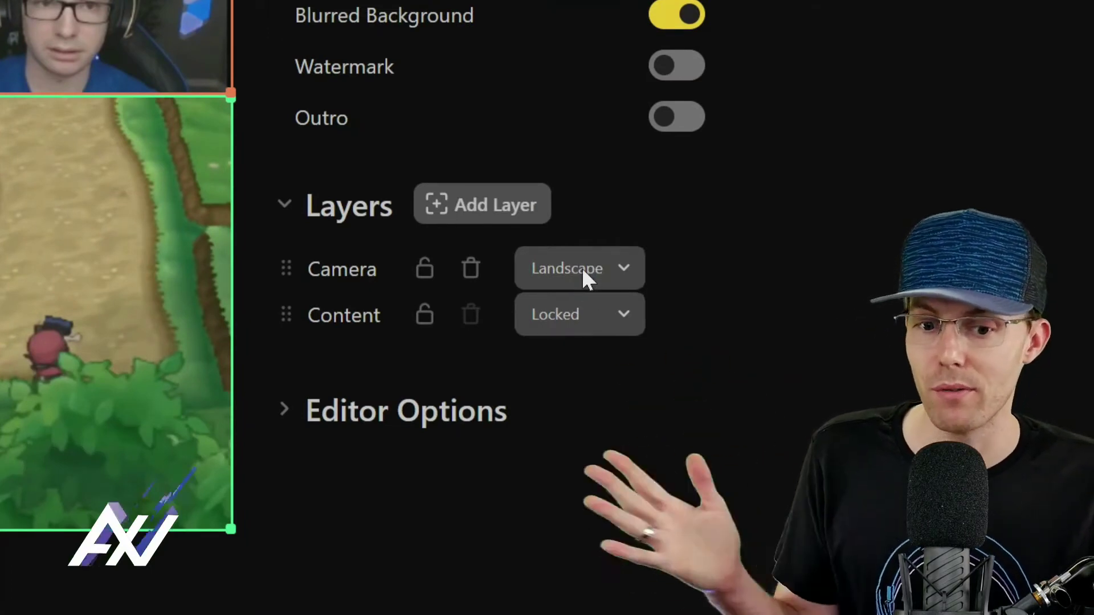
Leave the Camera layer unlocked and switch its aspect from Landscape to Portrait.
click(424, 273)
click(425, 274)
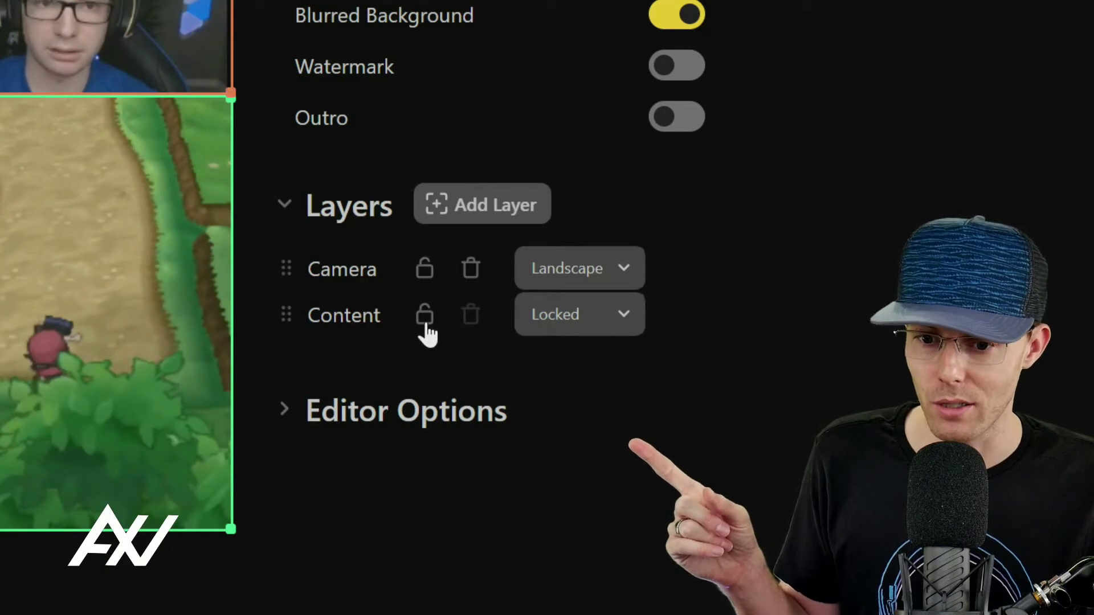
click(425, 272)
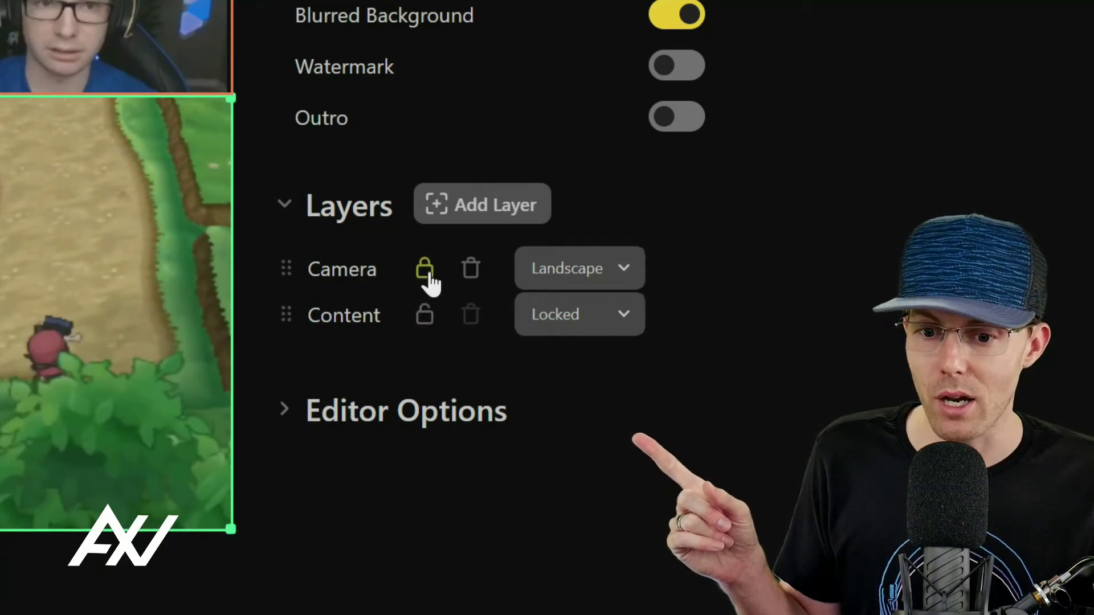
click(428, 273)
click(427, 273)
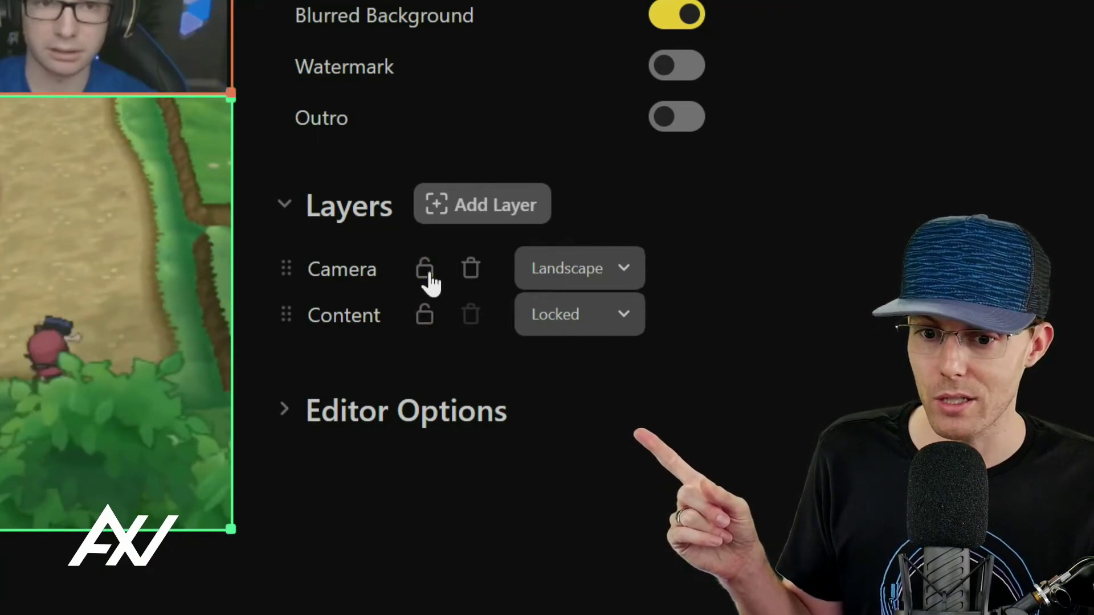
click(593, 267)
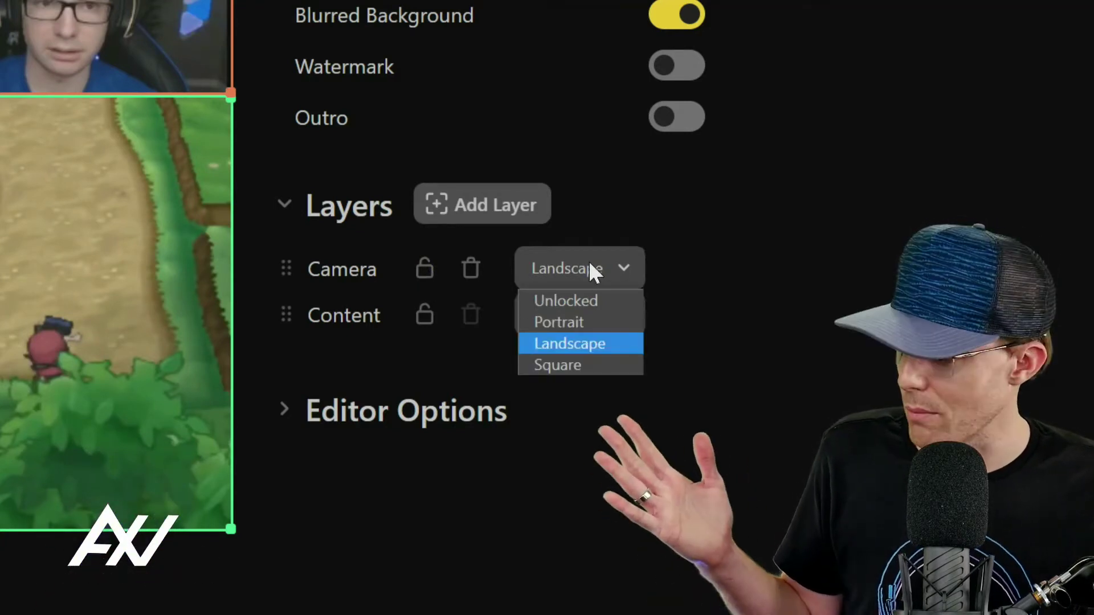
click(577, 322)
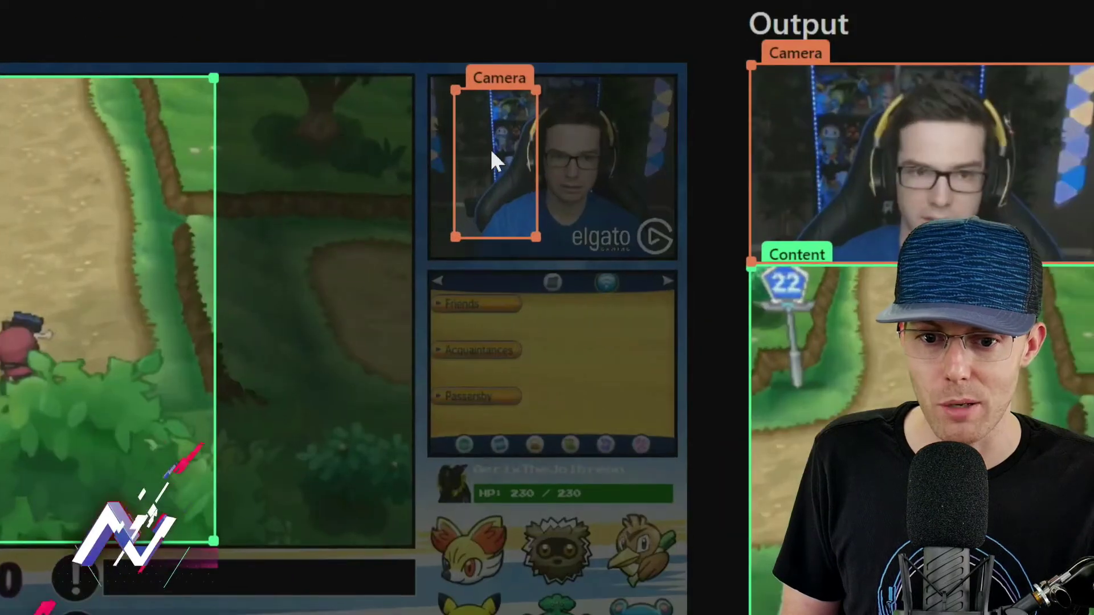
Move and shrink the Portrait Camera crop over the streamer's face, then play the preview.
drag(512, 166, 535, 168)
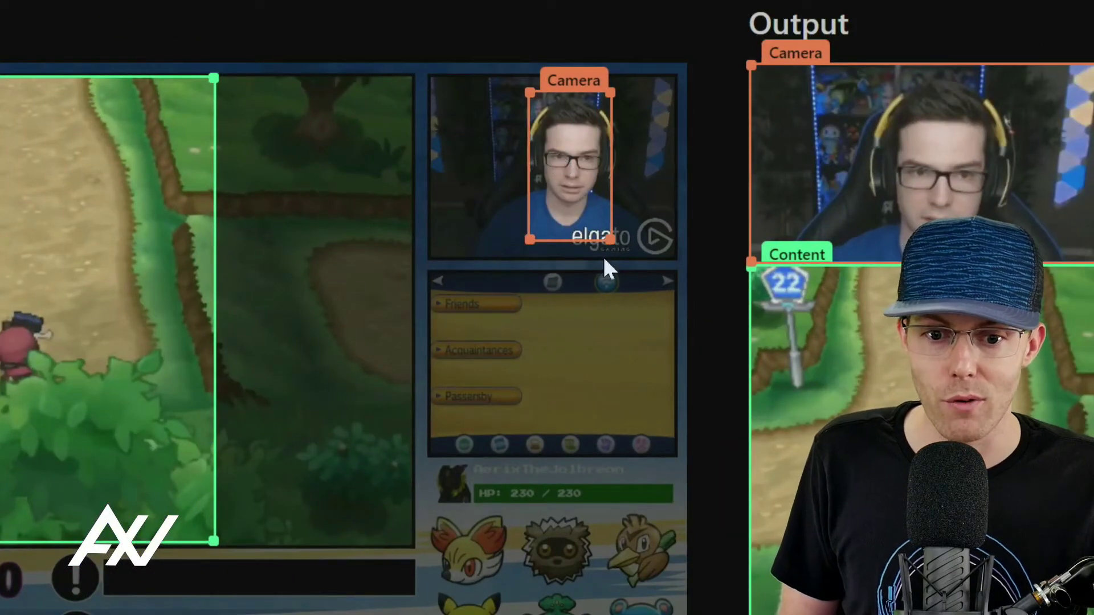
drag(608, 241, 605, 215)
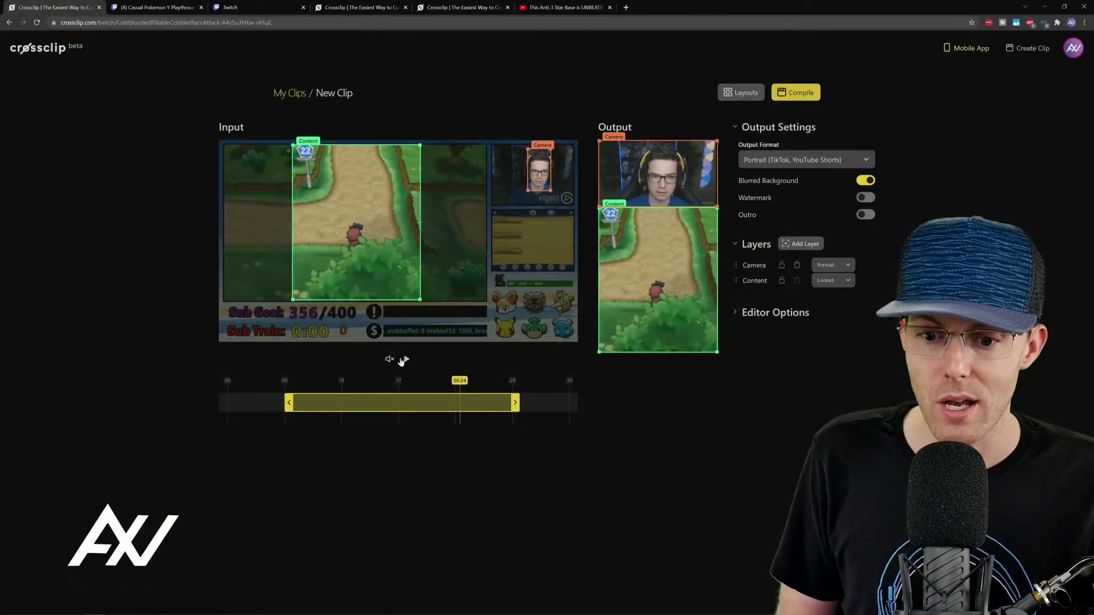
click(337, 453)
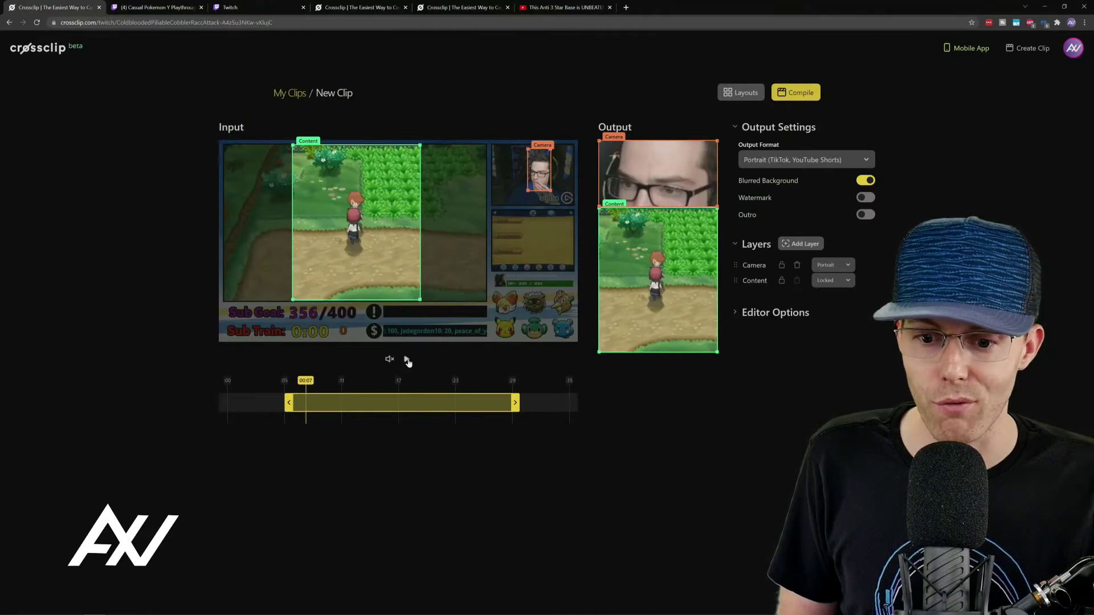
Pause the preview and set the Camera layer back to Landscape.
click(406, 358)
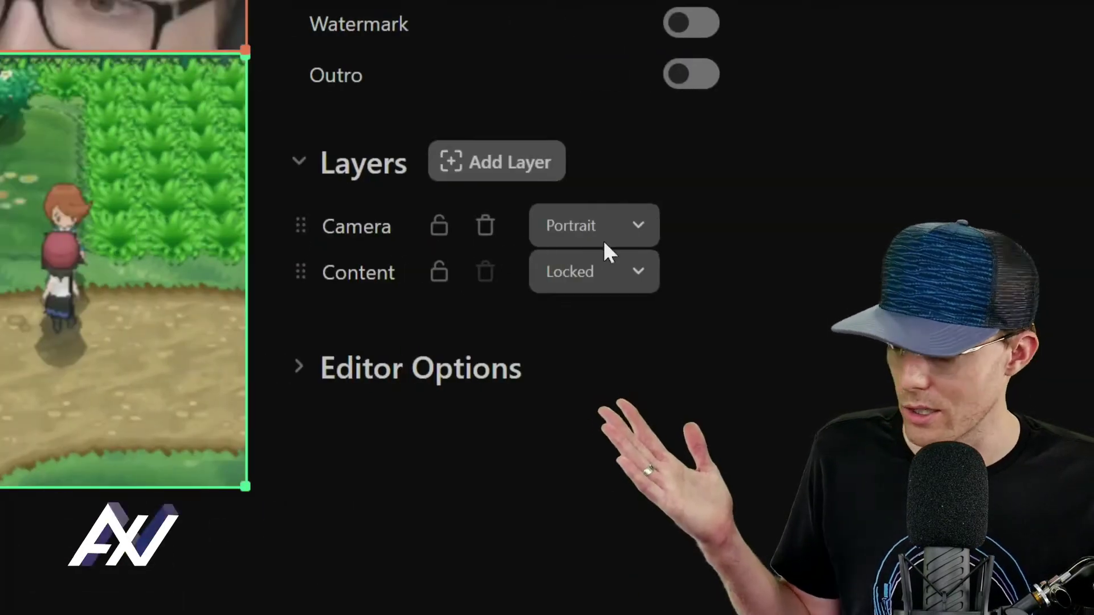
click(633, 225)
click(597, 301)
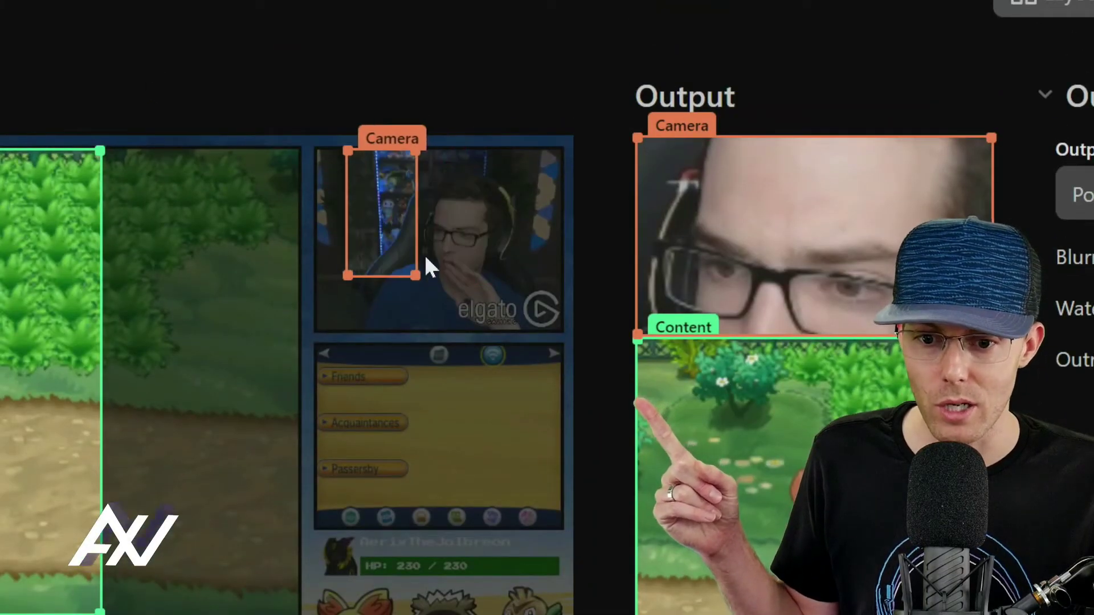
Reposition and resize the Camera crop to span the whole webcam image.
drag(440, 286, 438, 277)
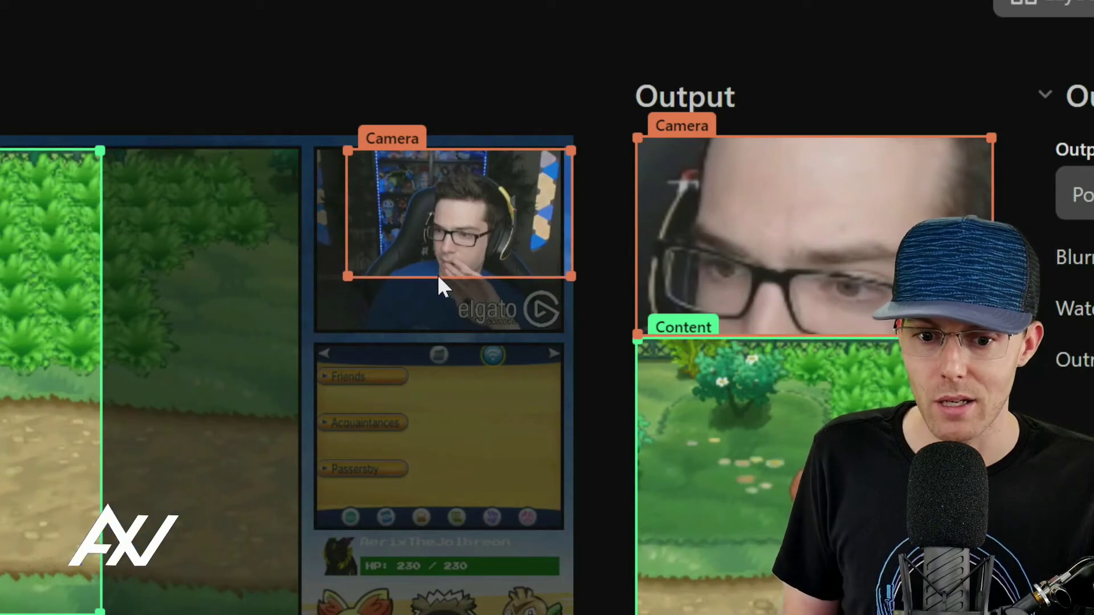
drag(464, 215, 452, 222)
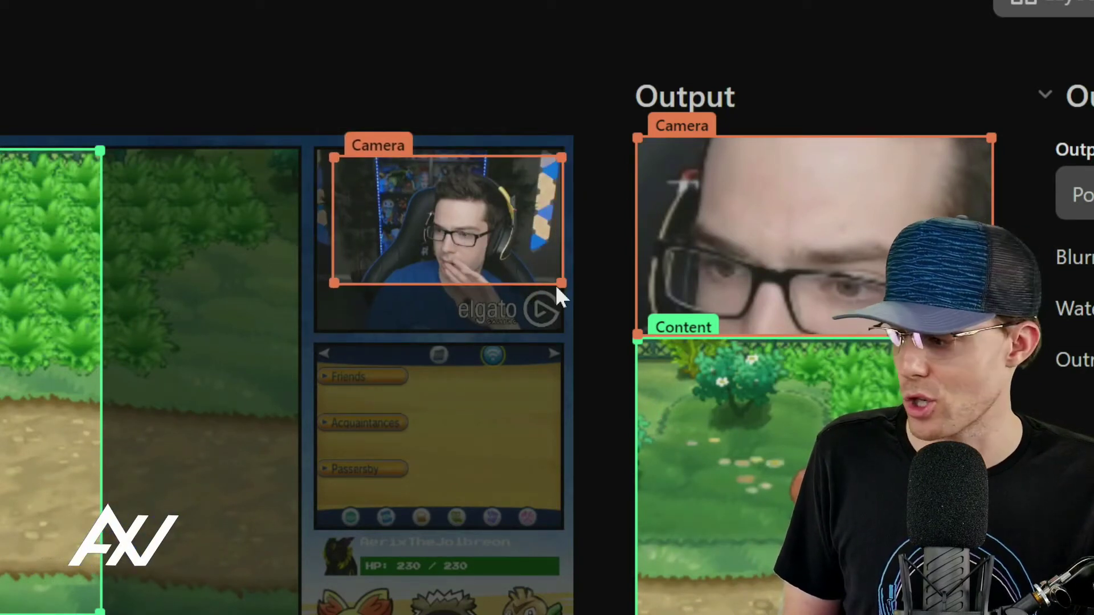
drag(559, 283, 556, 280)
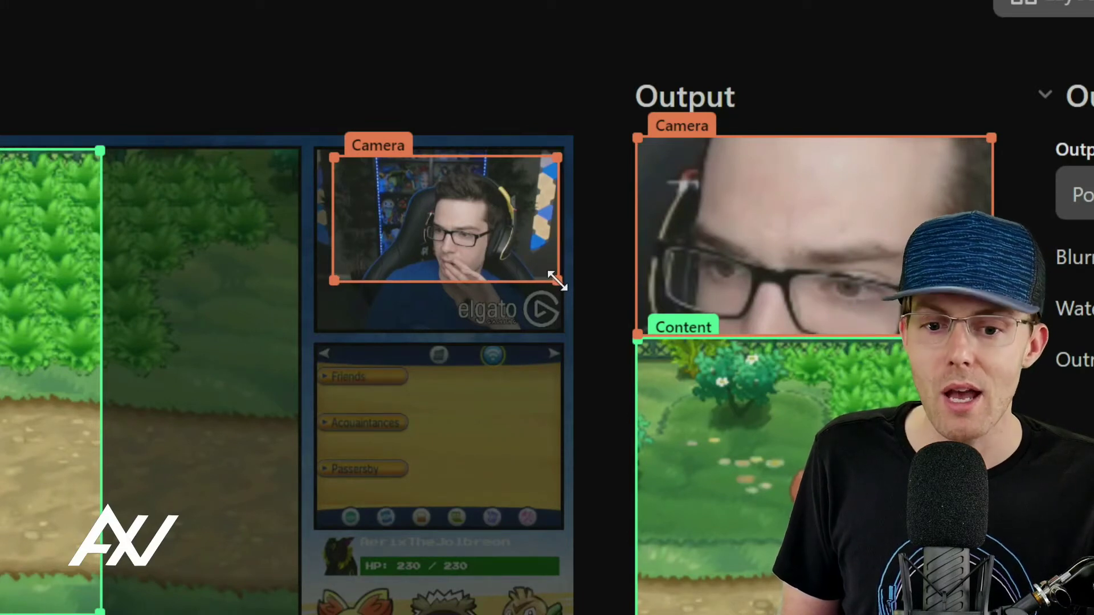
drag(333, 283, 330, 287)
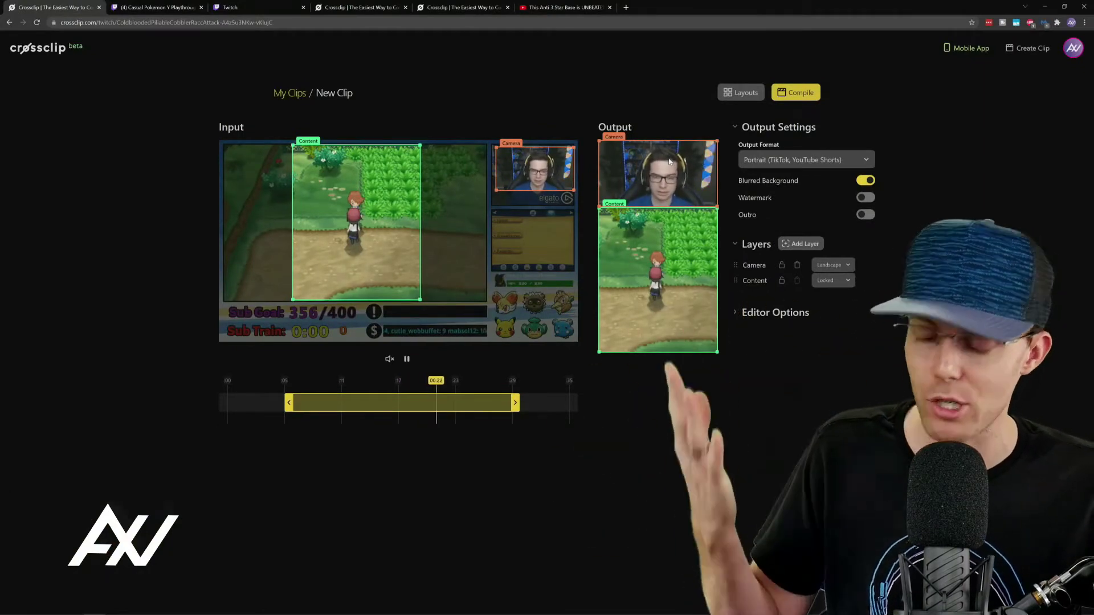
click(406, 359)
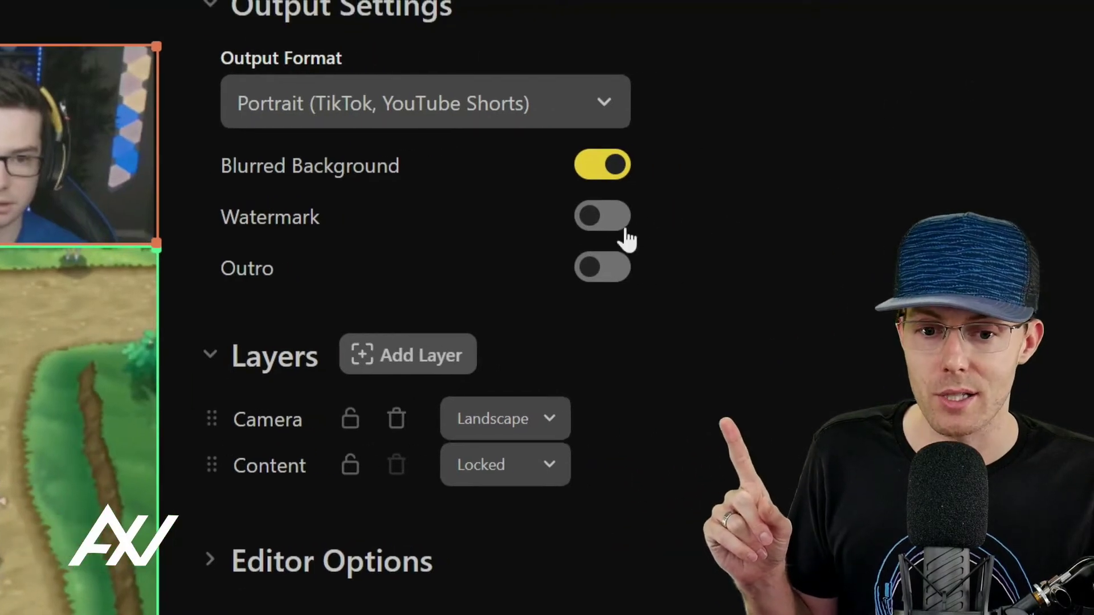
click(618, 225)
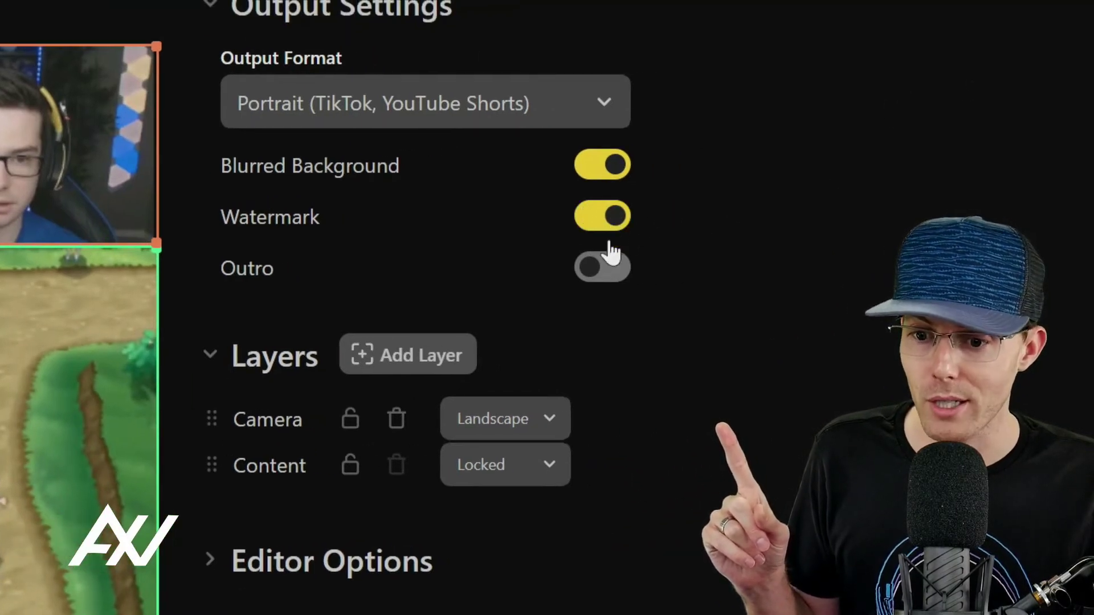
click(603, 273)
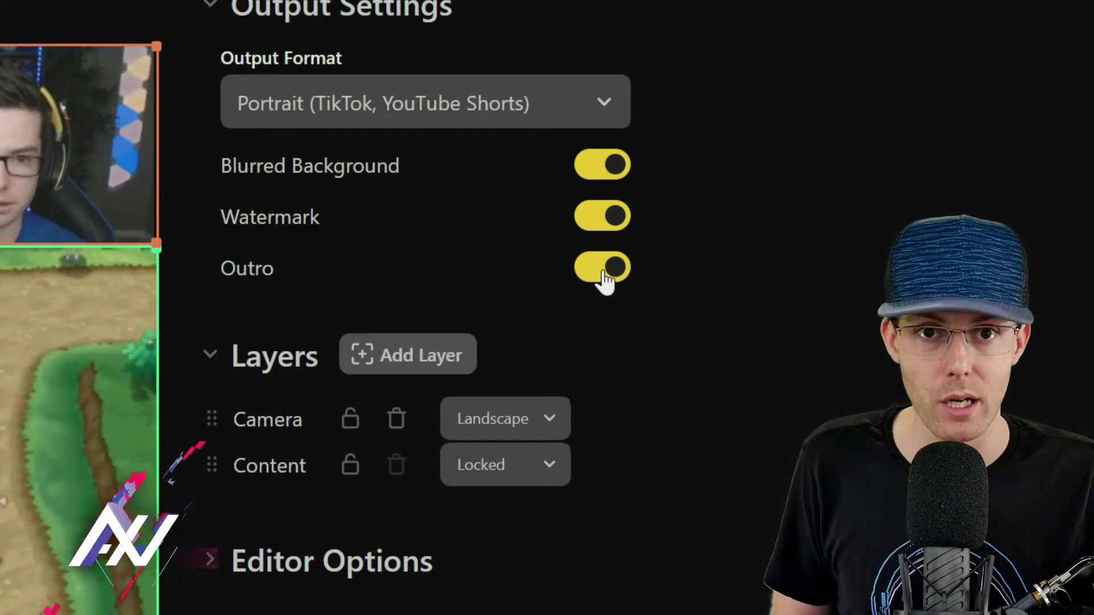
click(600, 220)
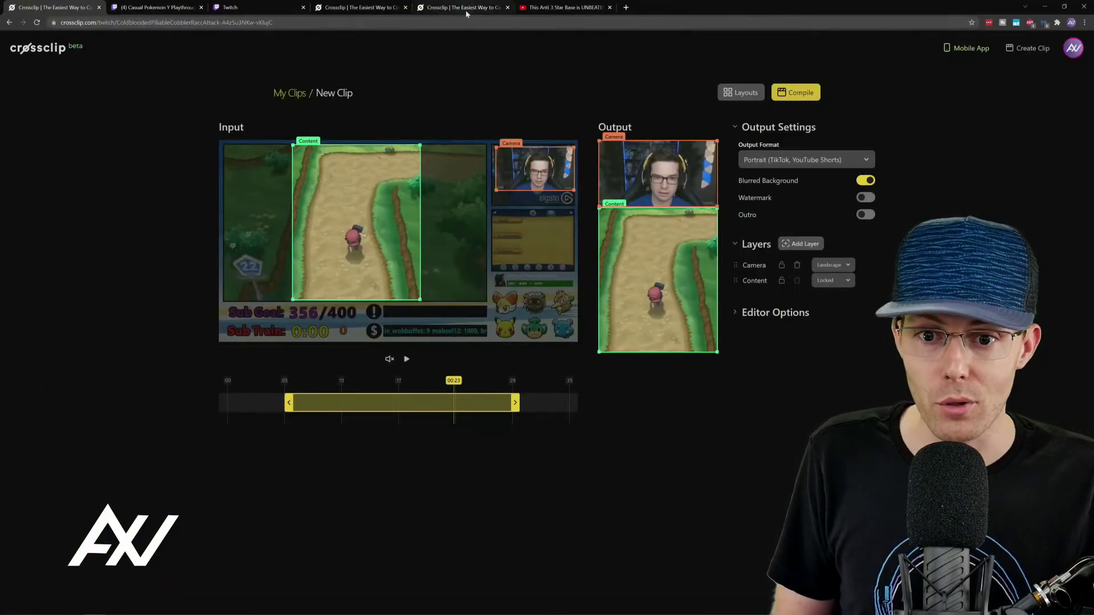
click(466, 10)
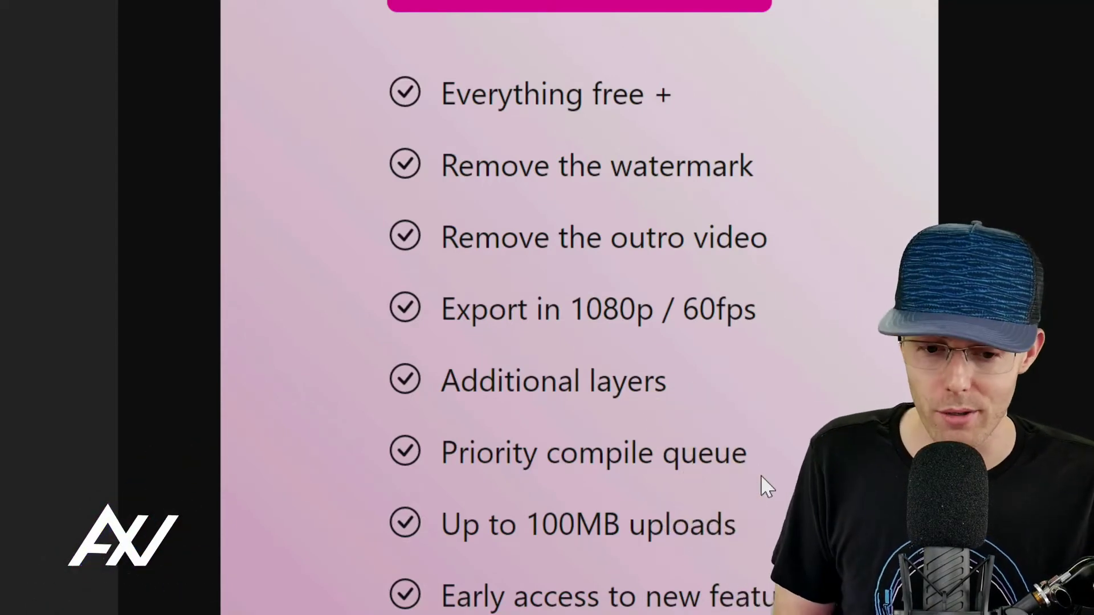
scroll(762, 486, down, 3)
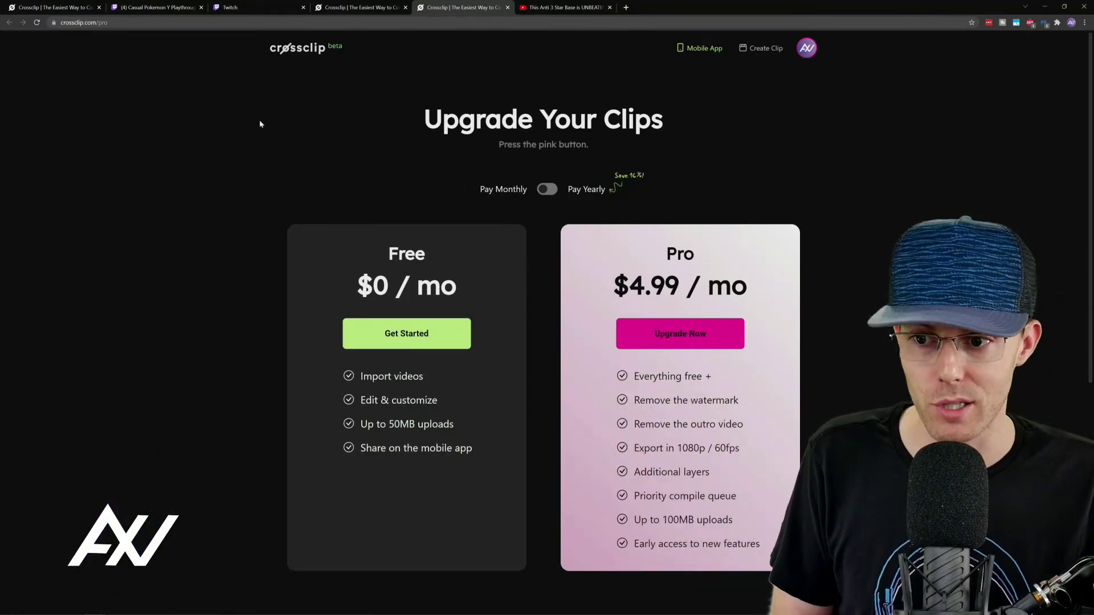
click(74, 8)
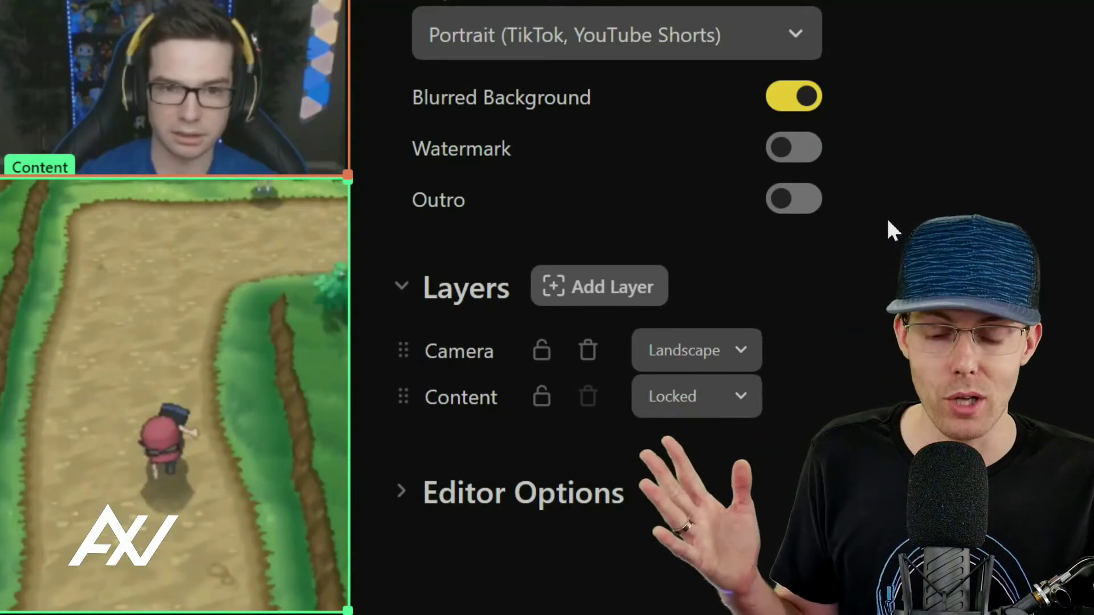
Add a new layer and set the Content layer to Landscape.
click(588, 293)
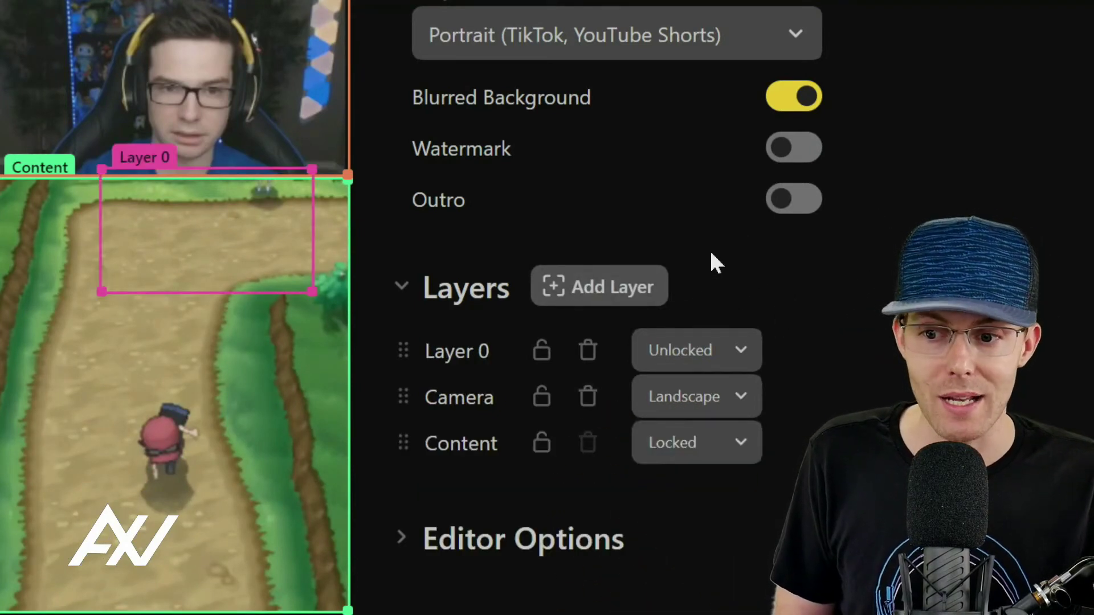
scroll(778, 482, down, 1)
click(723, 431)
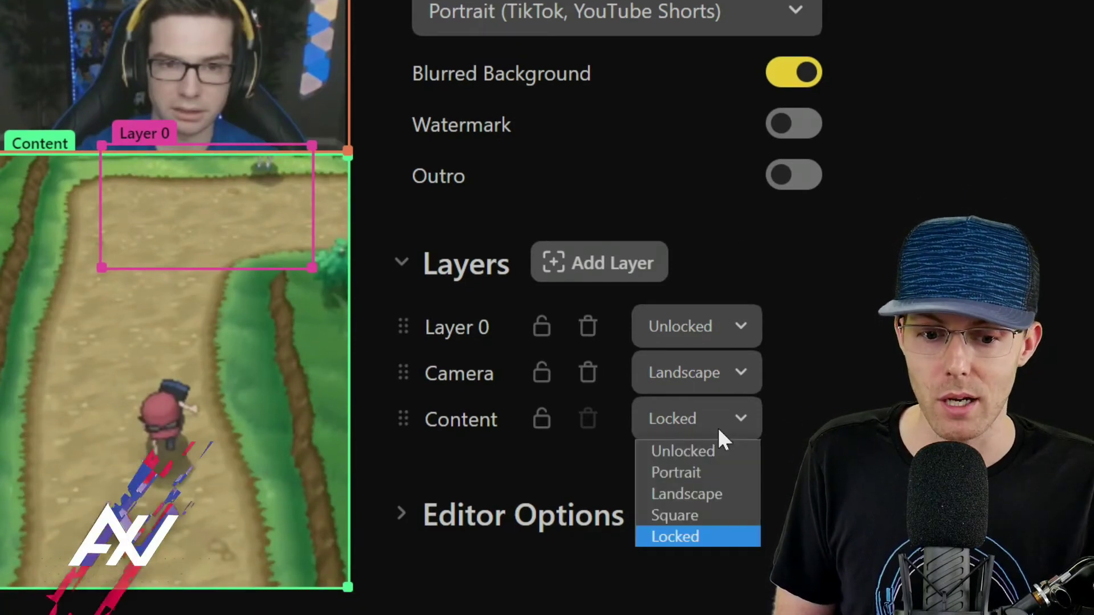
click(712, 494)
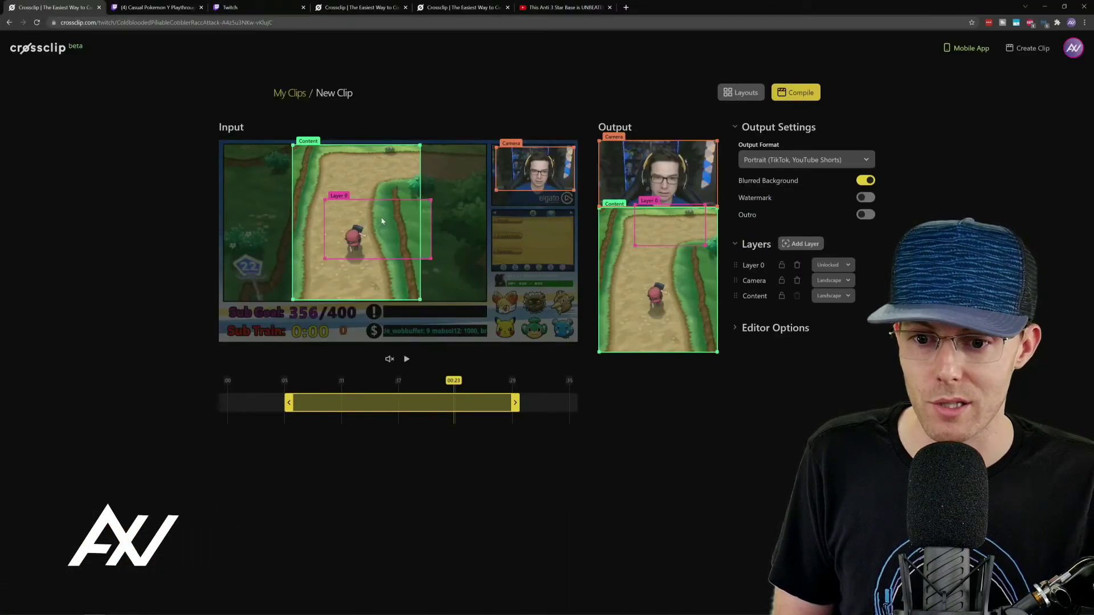
Move and shrink the Layer 0 crop onto the grass by the route 22 sign.
drag(381, 221, 267, 201)
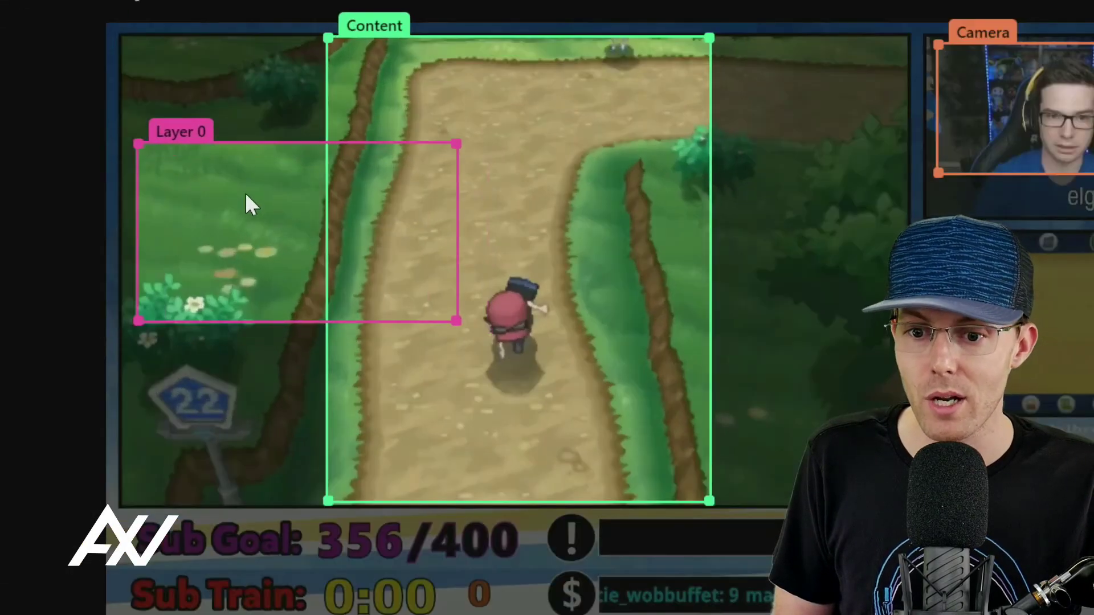
drag(454, 142, 288, 187)
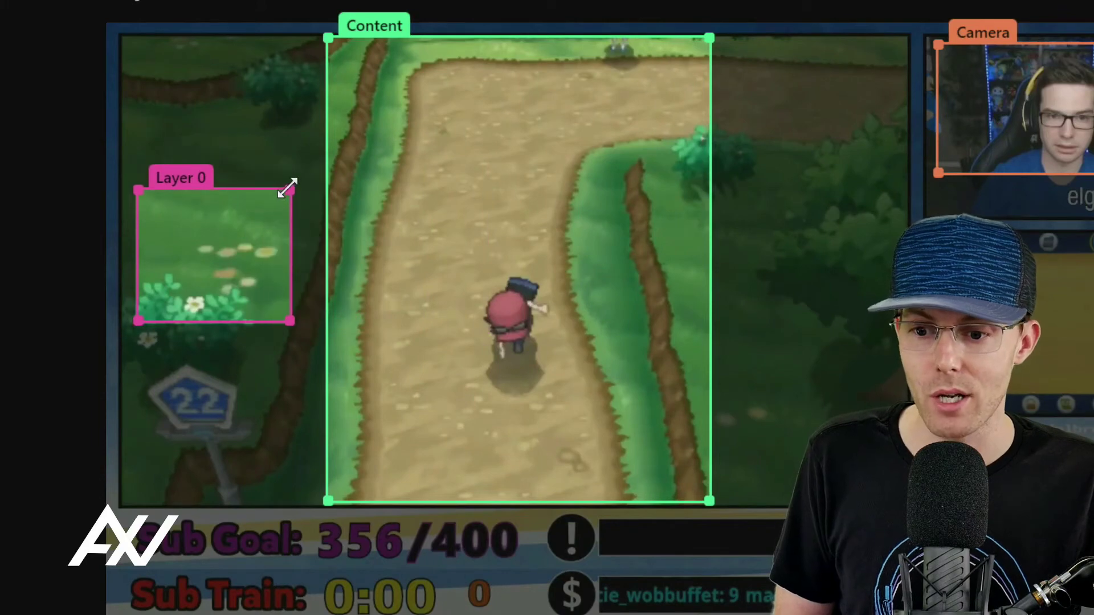
drag(223, 214, 214, 376)
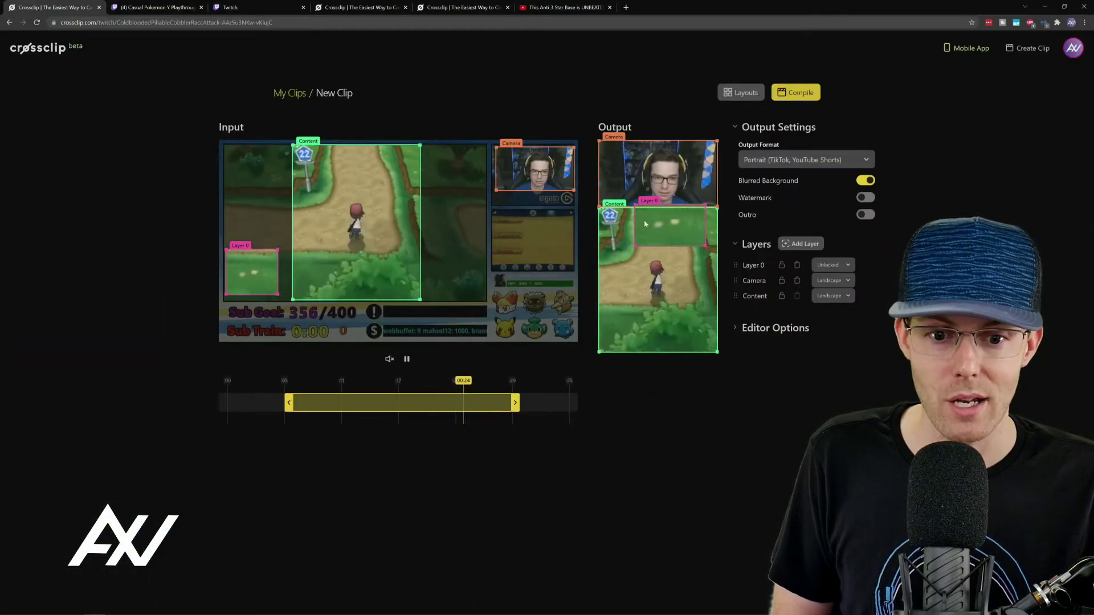
Move Layer 0 down to sit near the bottom of the gameplay area.
drag(654, 257, 685, 306)
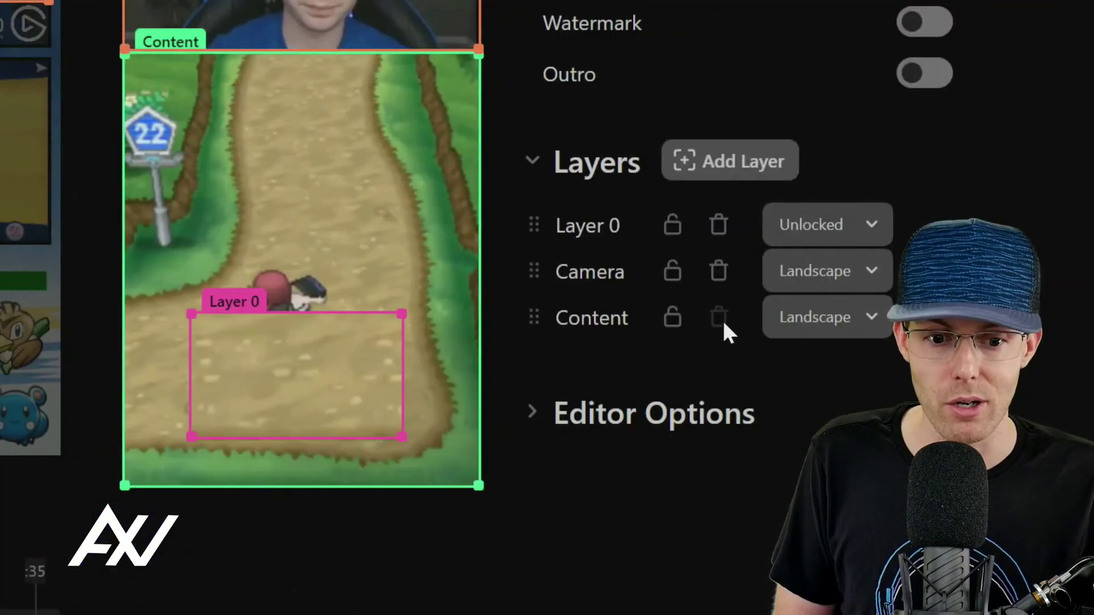
Switch the Content layer's framing to Unlocked and expand Editor Options.
click(849, 322)
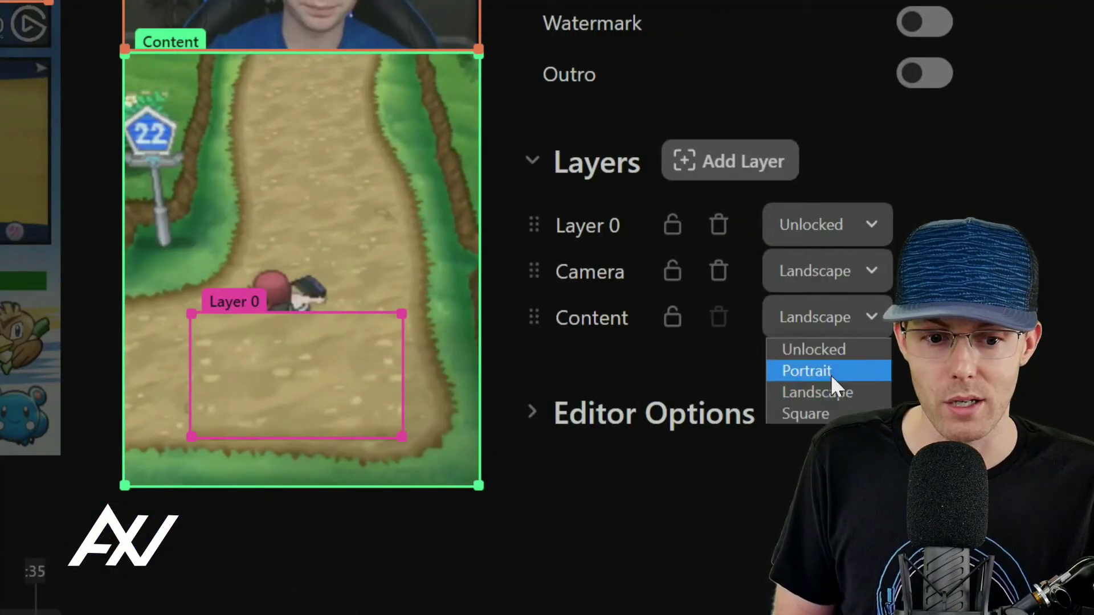
click(828, 351)
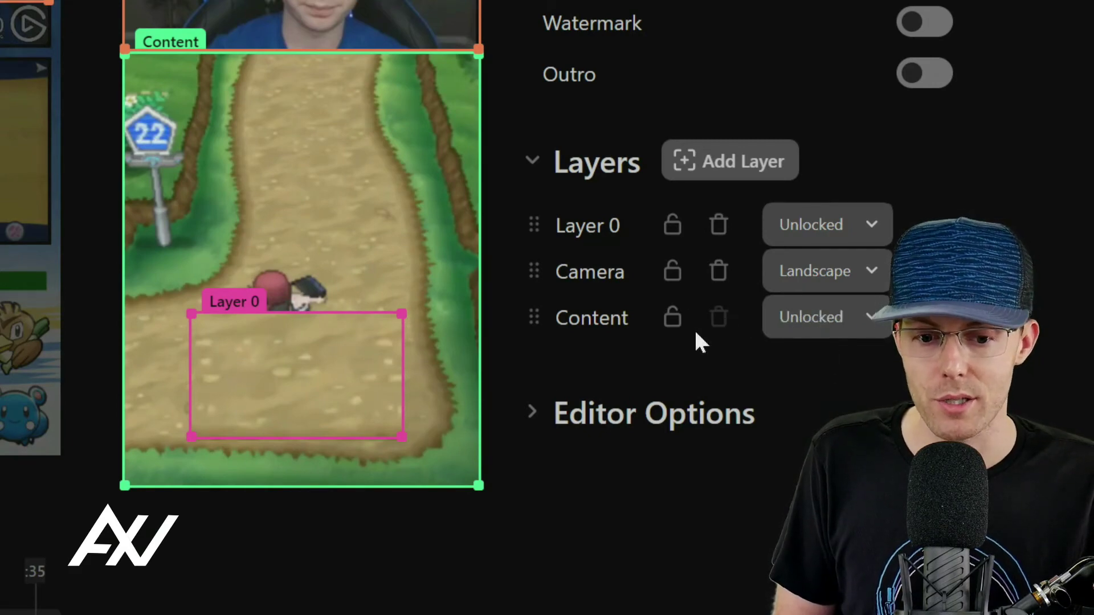
click(534, 415)
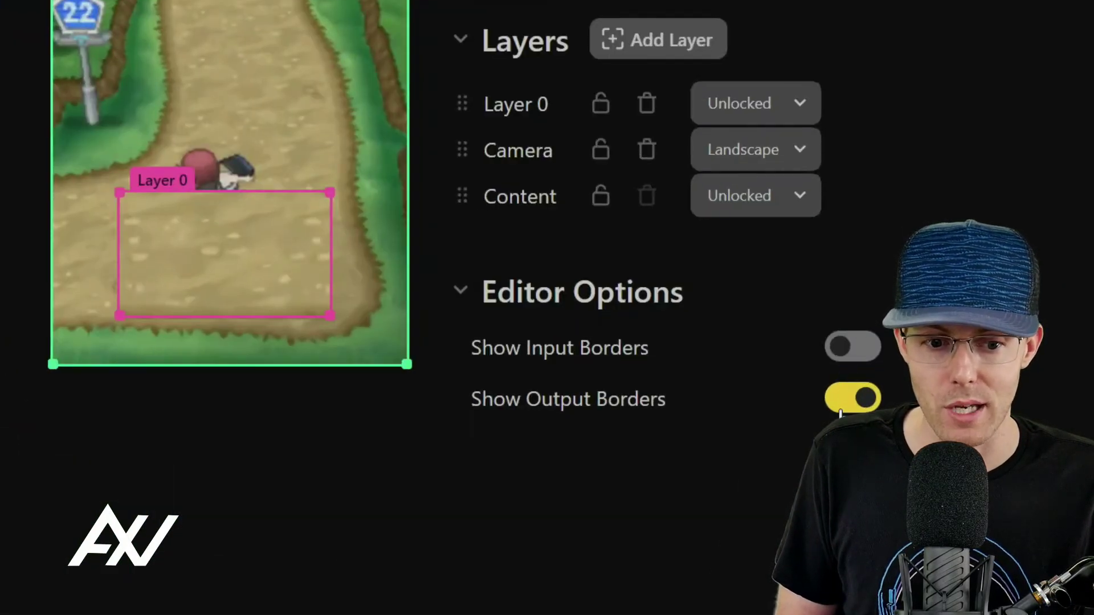
click(841, 406)
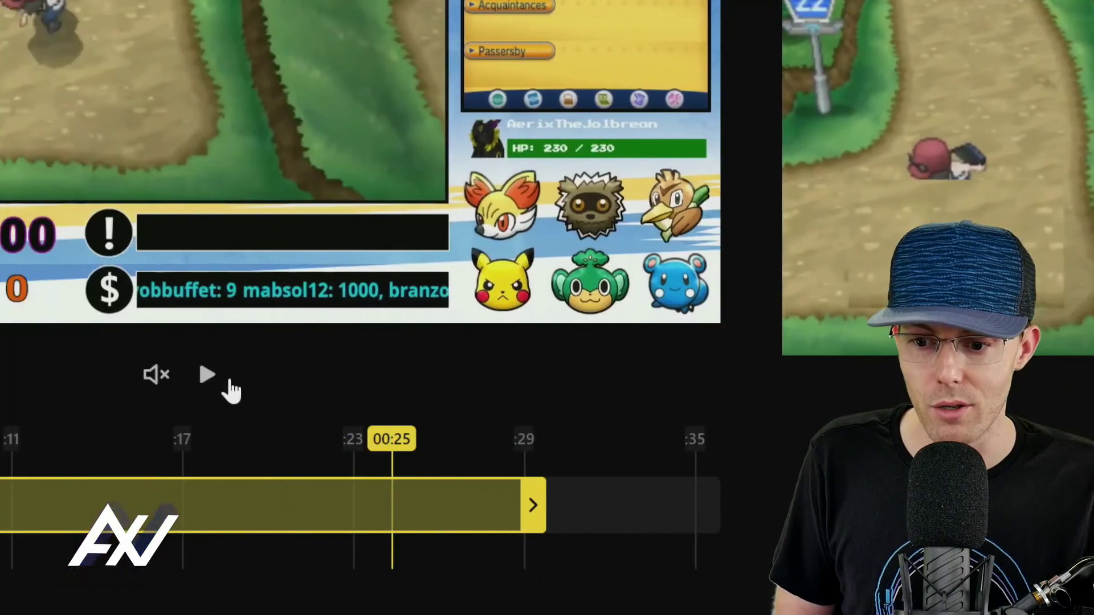
click(207, 374)
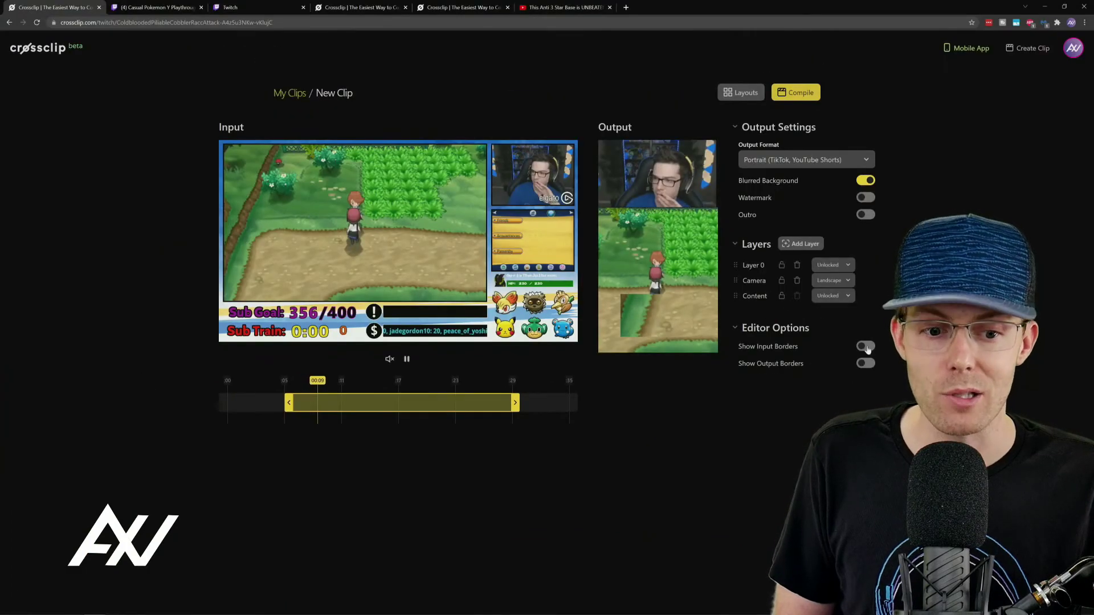
click(865, 346)
click(865, 364)
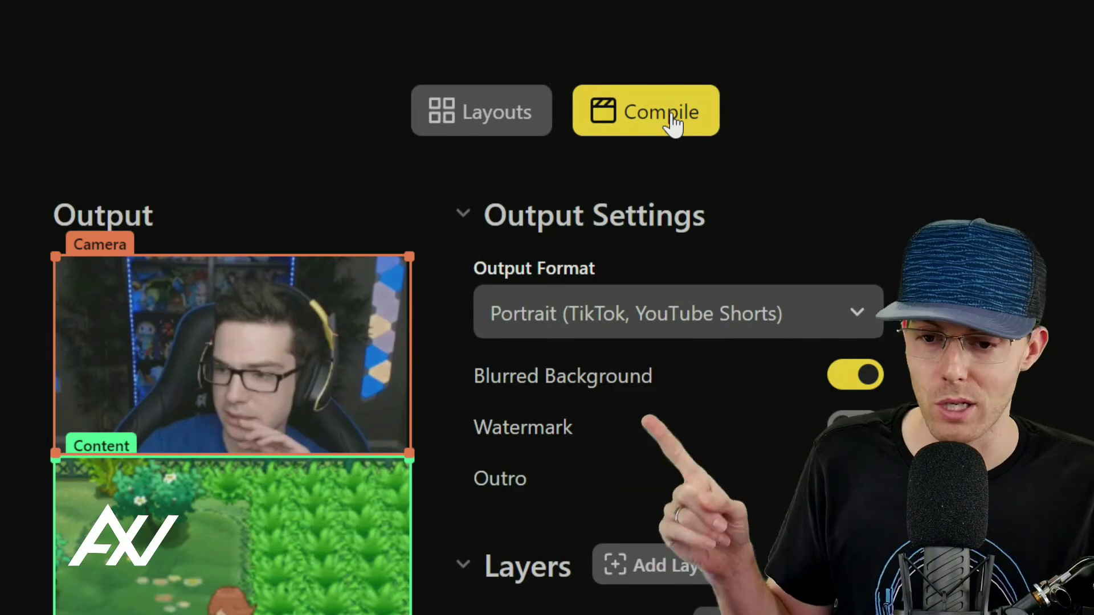
Compile Clip 2 at 30 FPS with 1080p quality.
click(672, 117)
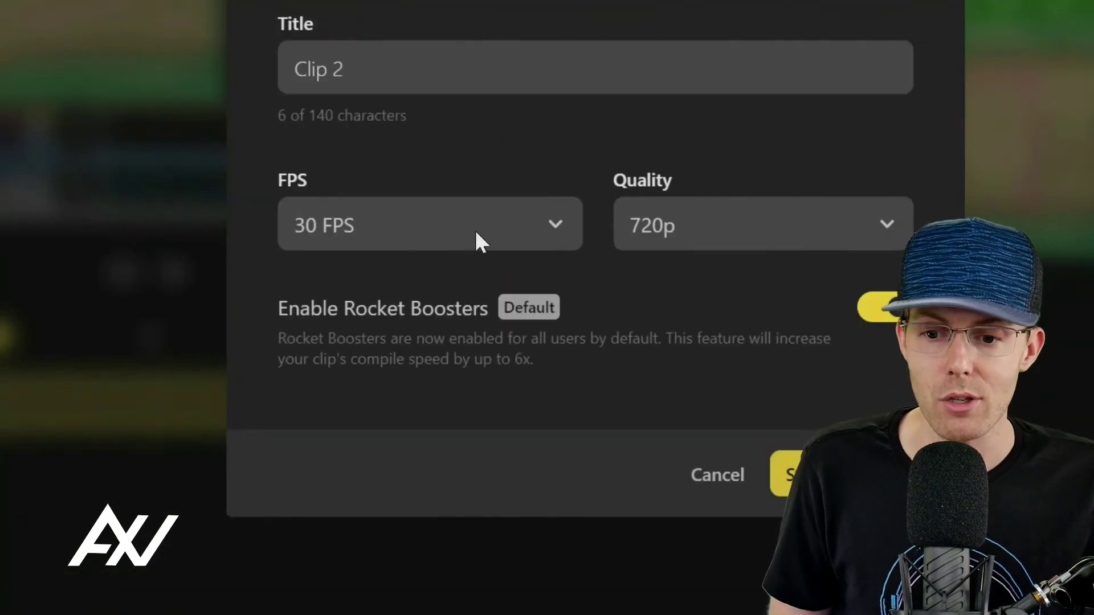
click(481, 241)
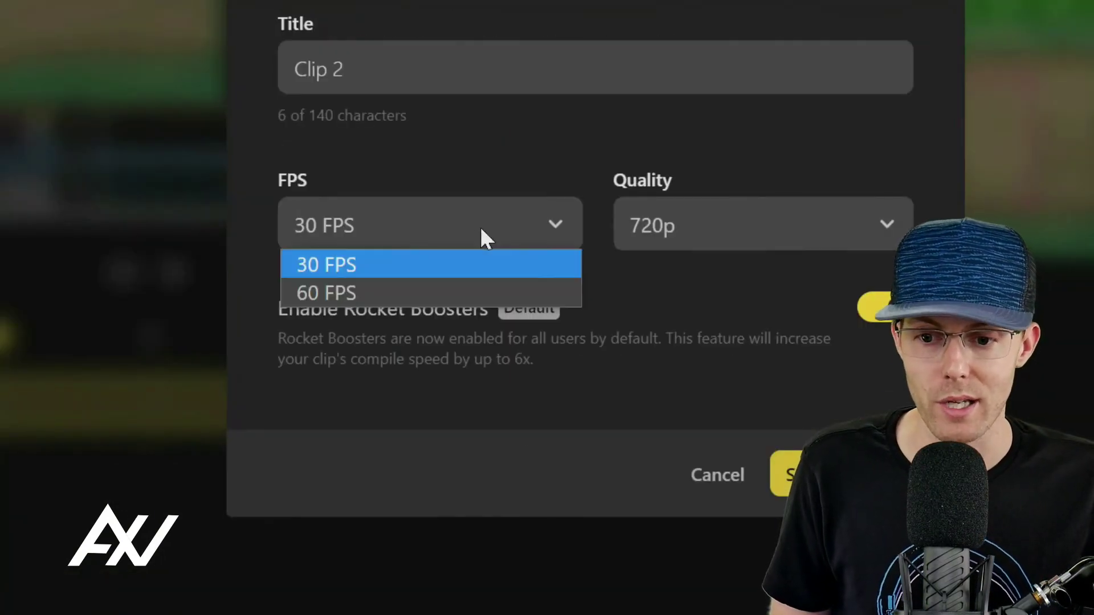
click(456, 267)
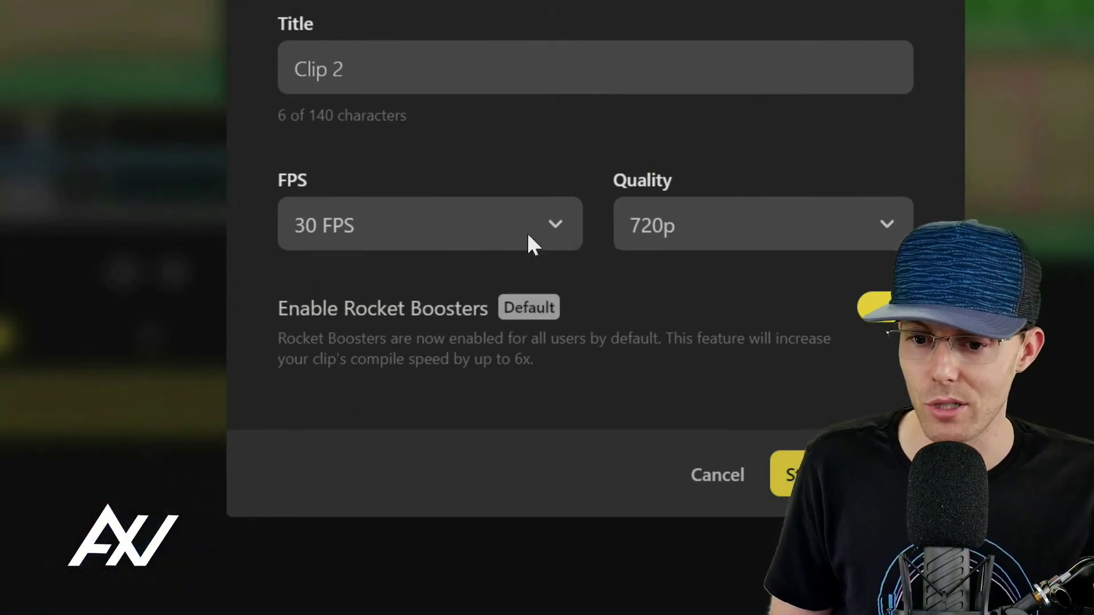
click(732, 223)
click(706, 294)
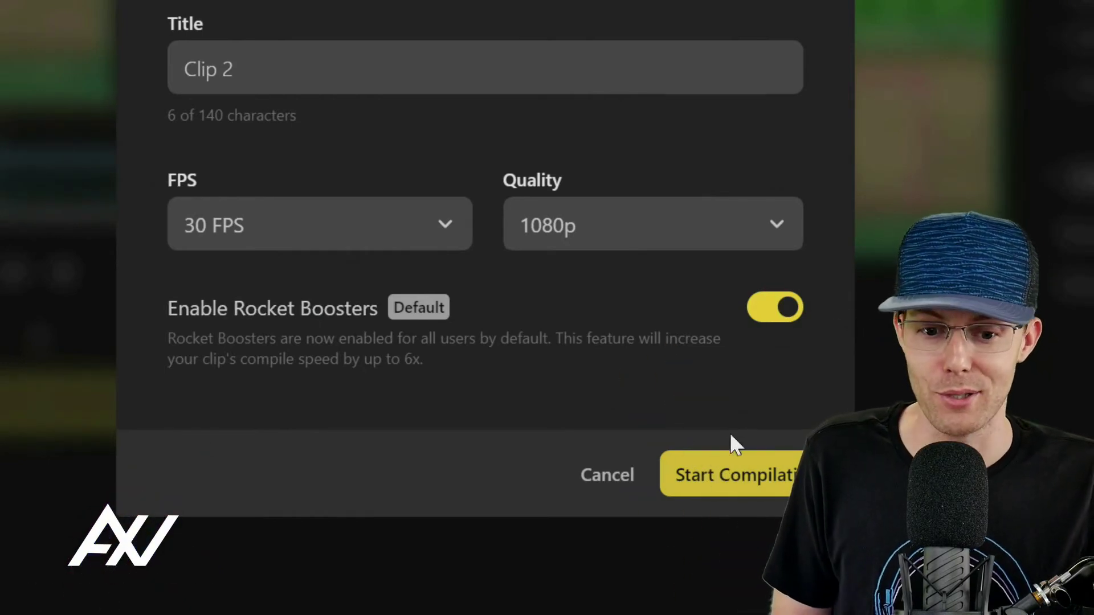
click(732, 497)
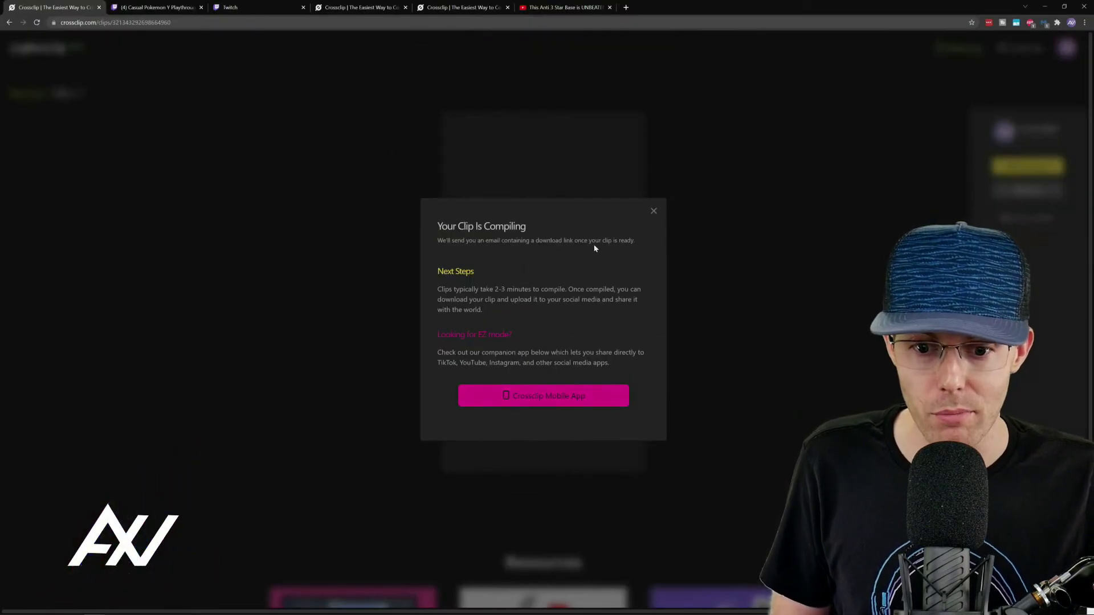
Dismiss the compiling notice to reveal Clip 2's 0:23 portrait video preview.
click(652, 213)
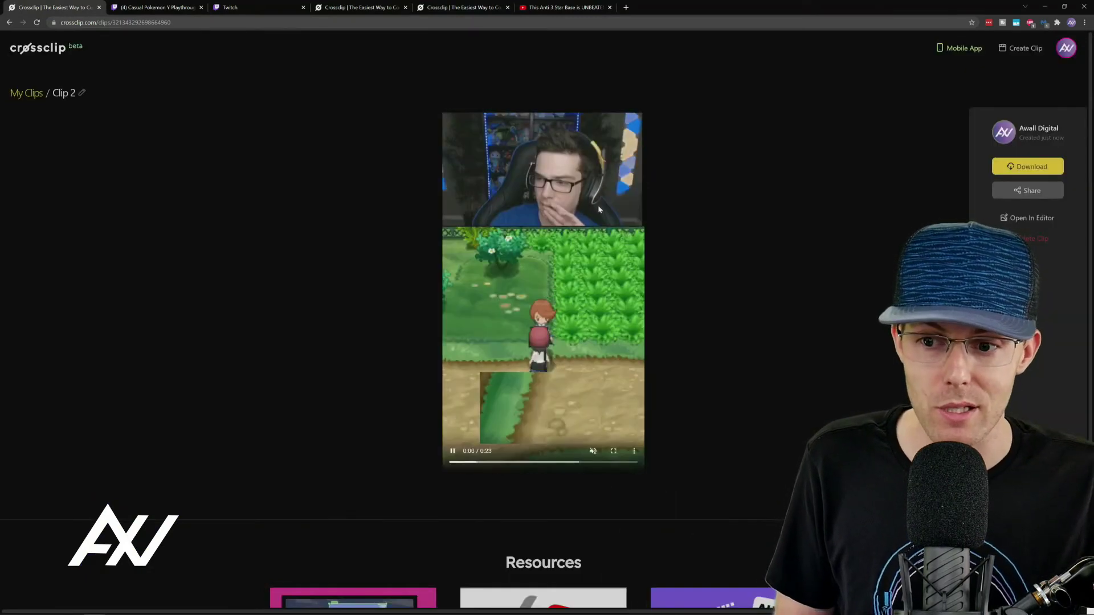